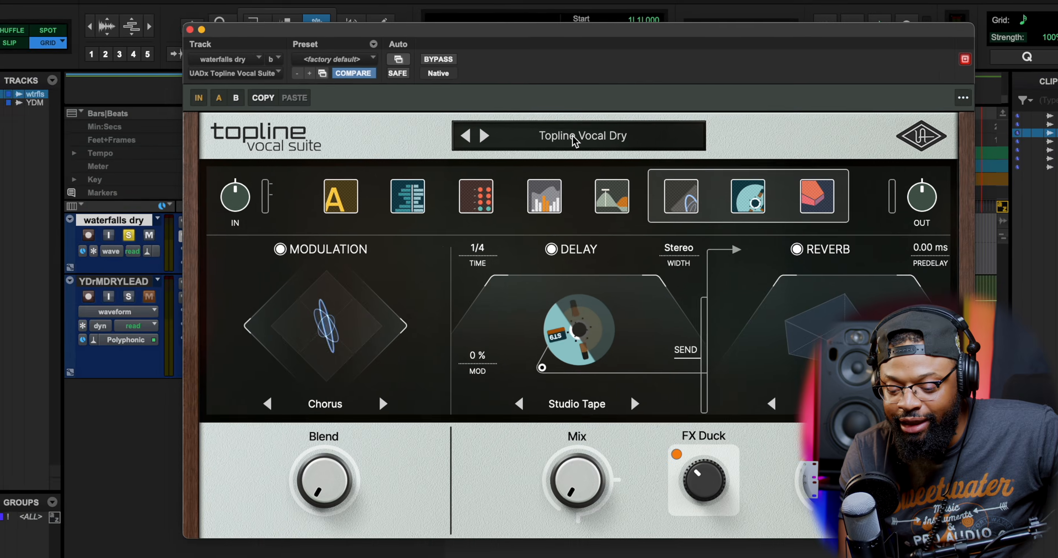
Show the tuner and pitch shift modules of the Topline Vocal Suite and look over their controls.
left_click(599, 174)
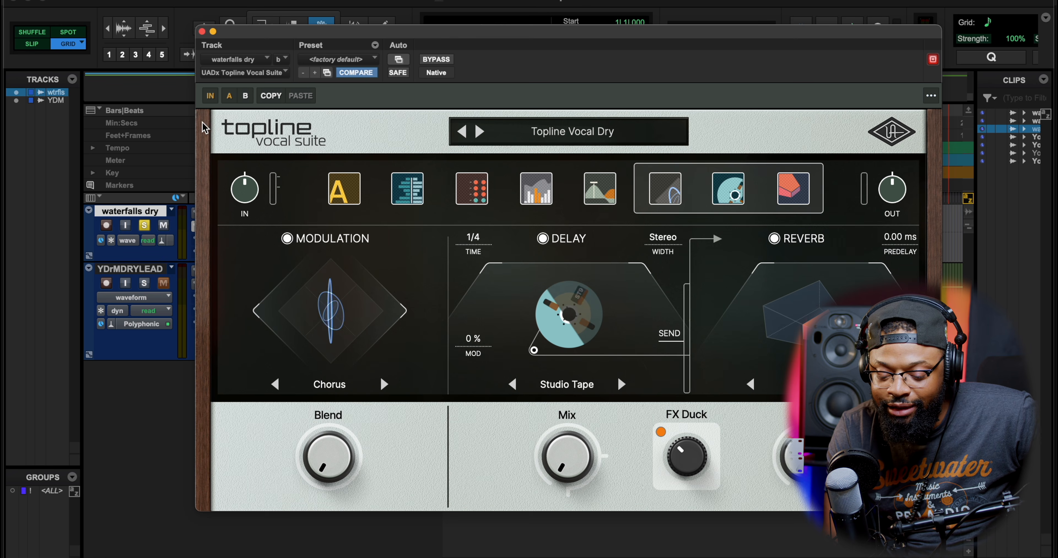
left_click(344, 189)
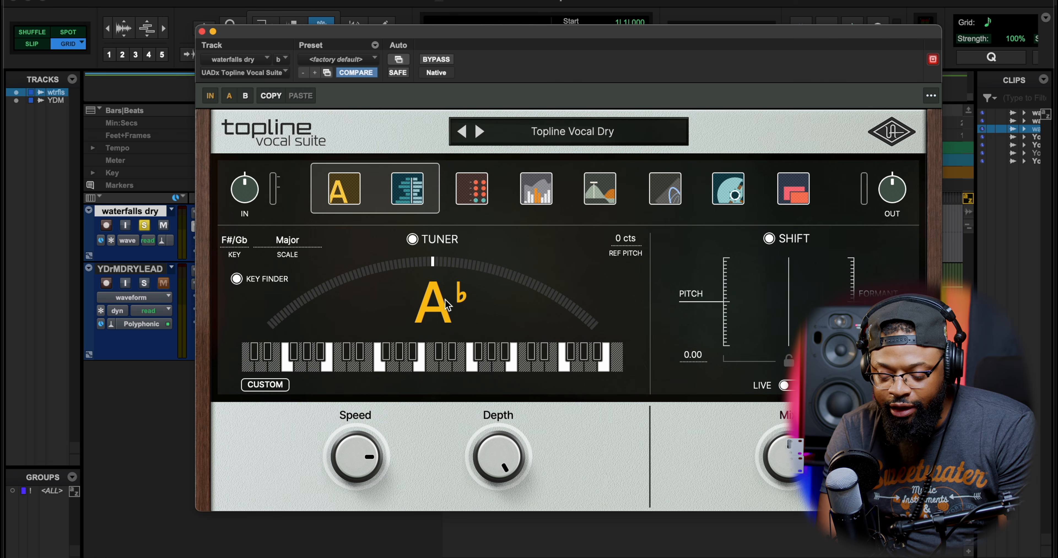
mouse_move(386, 486)
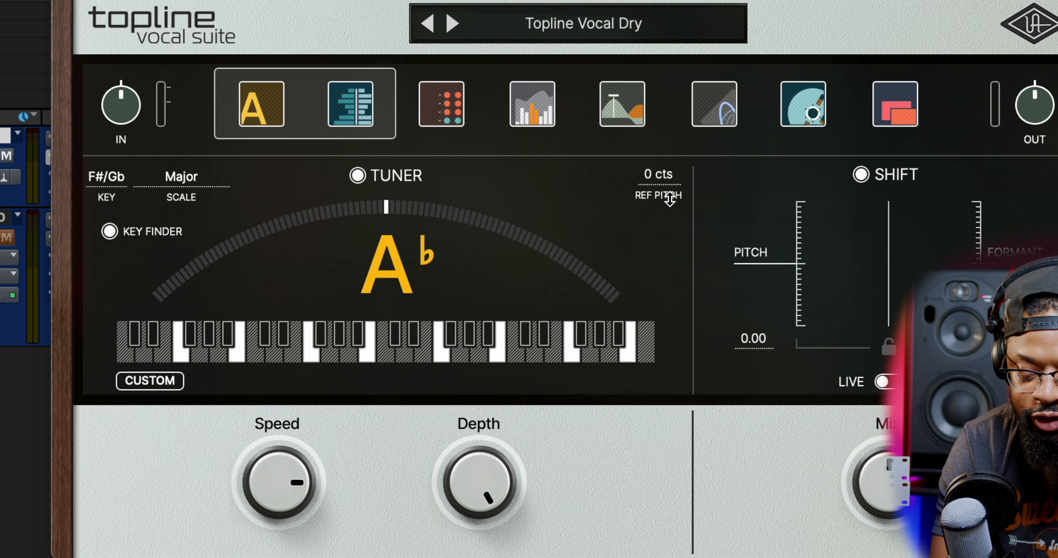
Show the analog, dynamics and EQ modules and step through the compressor types, returning to Focused.
left_click(533, 110)
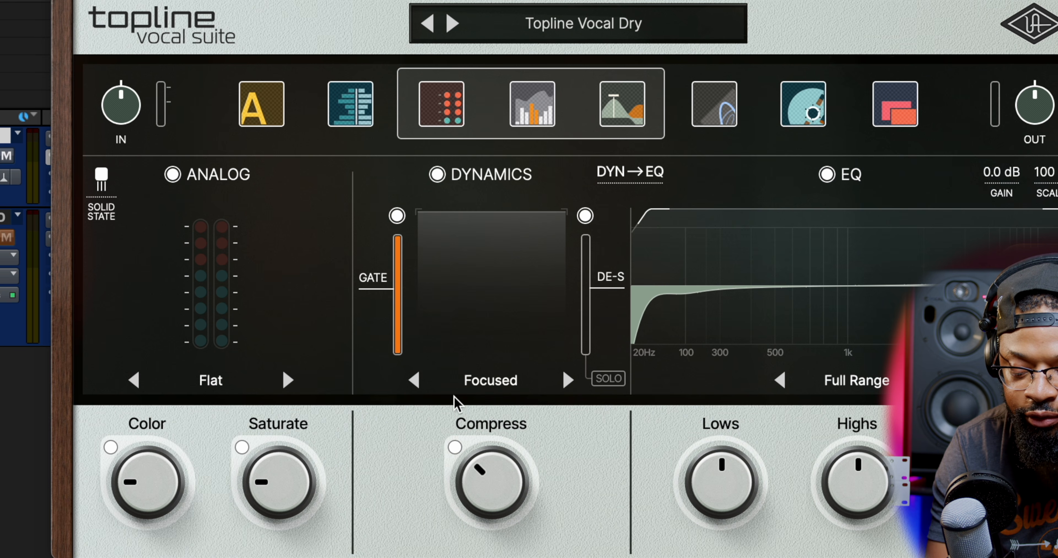
left_click(569, 378)
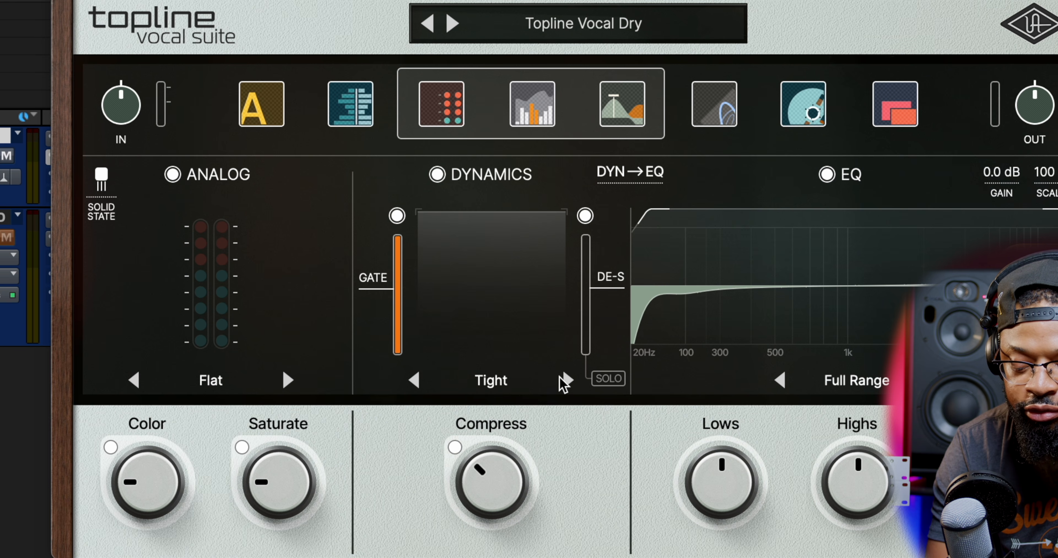
left_click(561, 379)
left_click(418, 383)
left_click(419, 382)
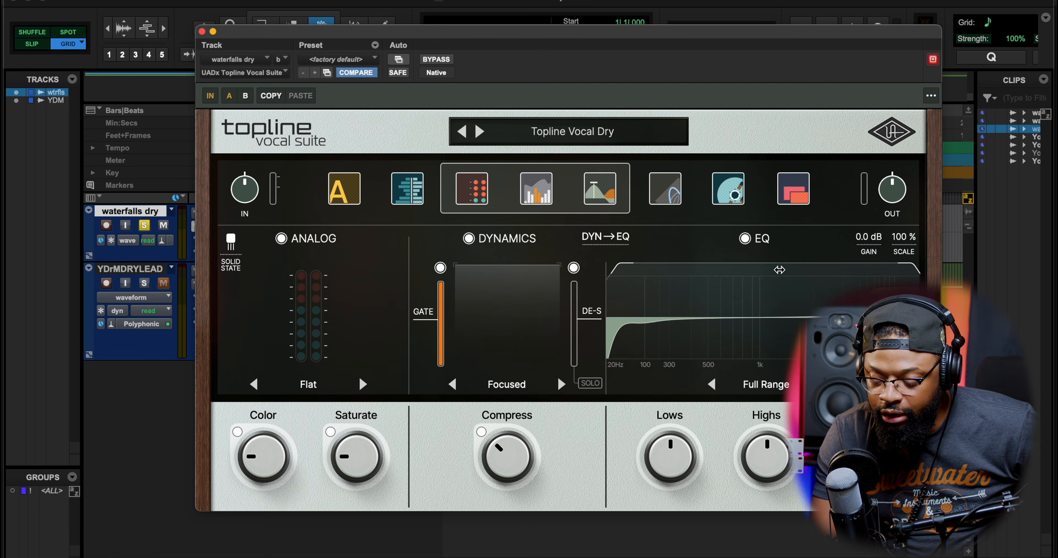
mouse_move(748, 349)
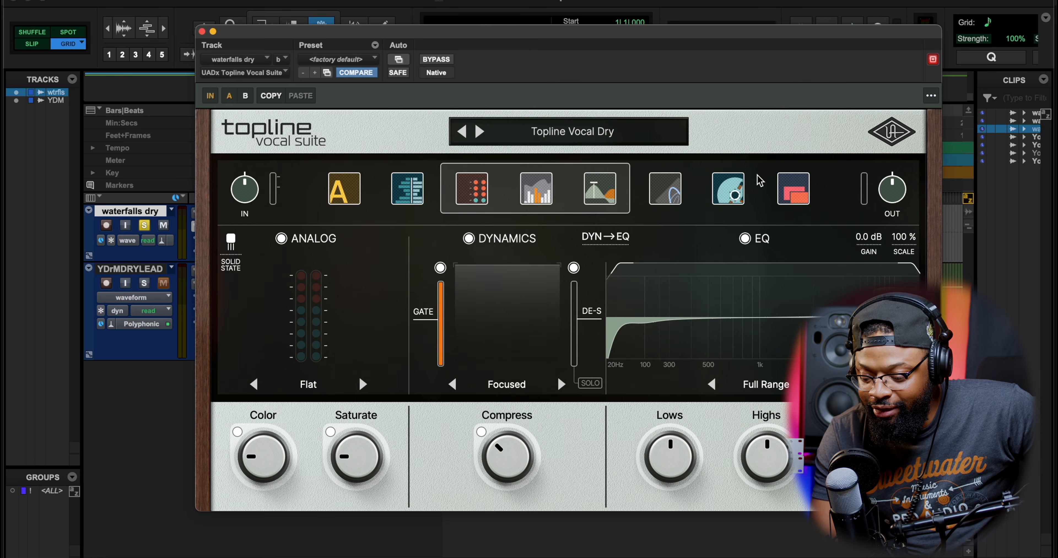
Show the modulation, delay and reverb modules and step through the modulation types, returning to Chorus.
left_click(723, 197)
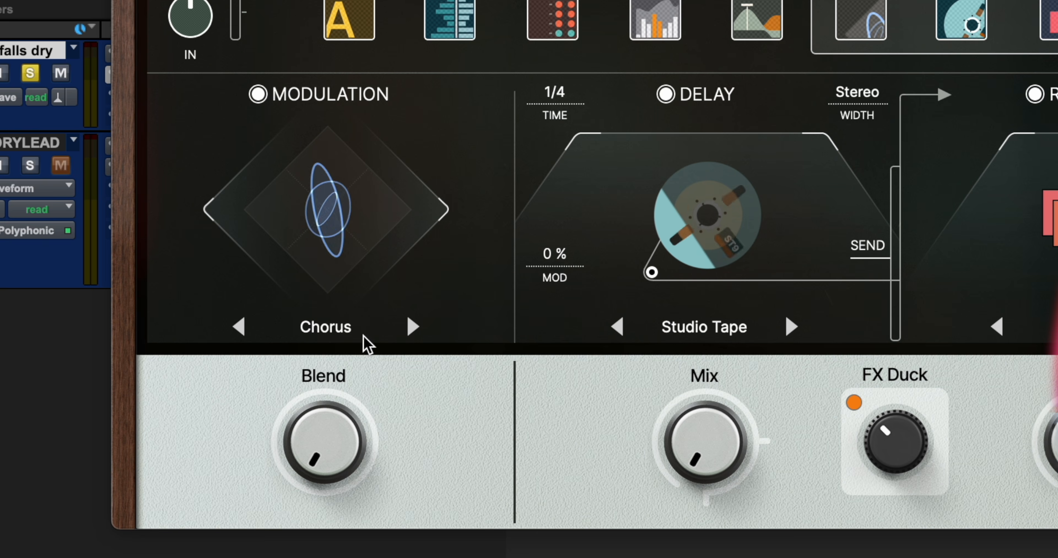
left_click(411, 326)
left_click(240, 327)
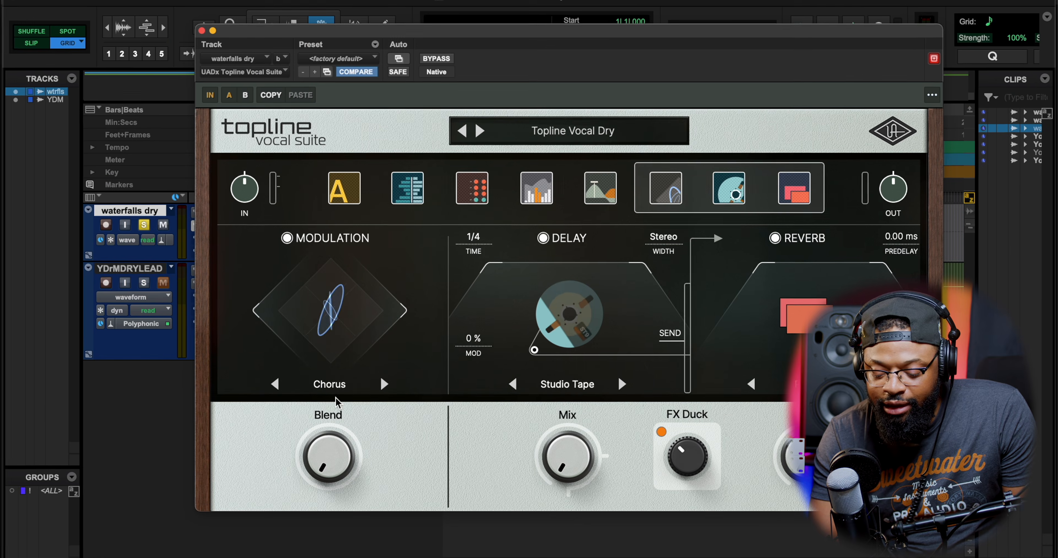
mouse_move(303, 463)
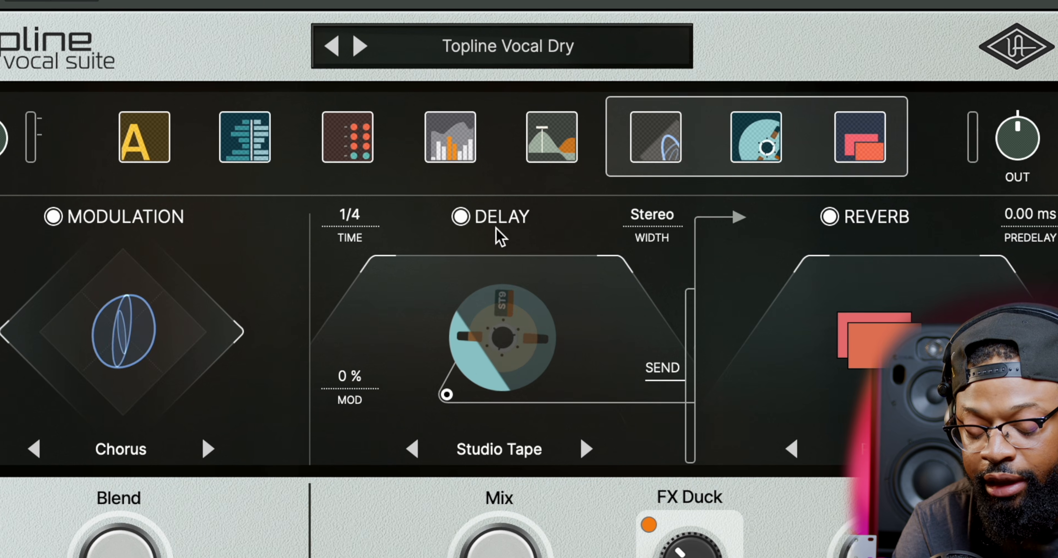
mouse_move(408, 279)
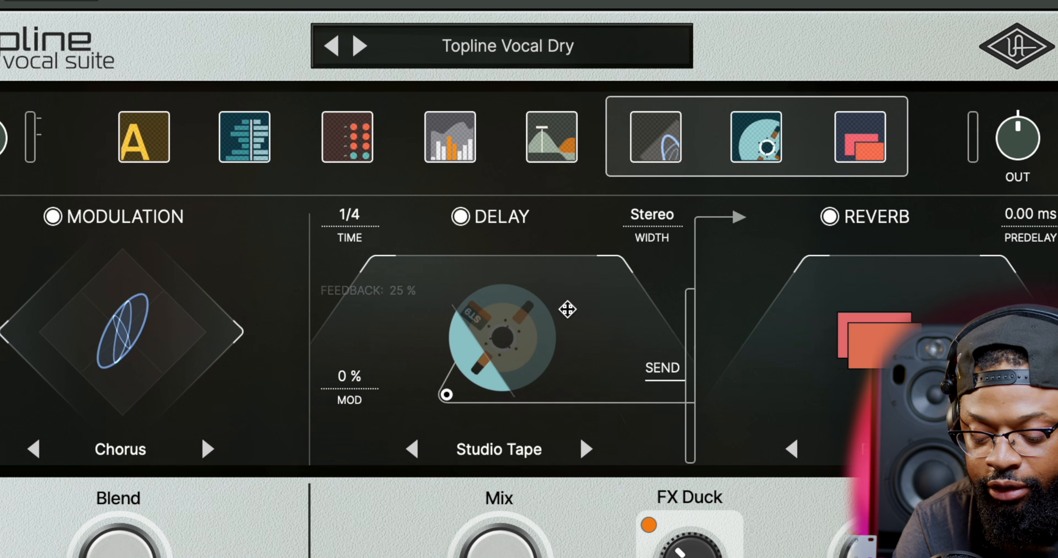
Step through the reverb types, including Chamber and Room, and select Hall.
mouse_move(513, 357)
left_mouse_down()
mouse_move(505, 363)
mouse_move(522, 358)
left_mouse_up()
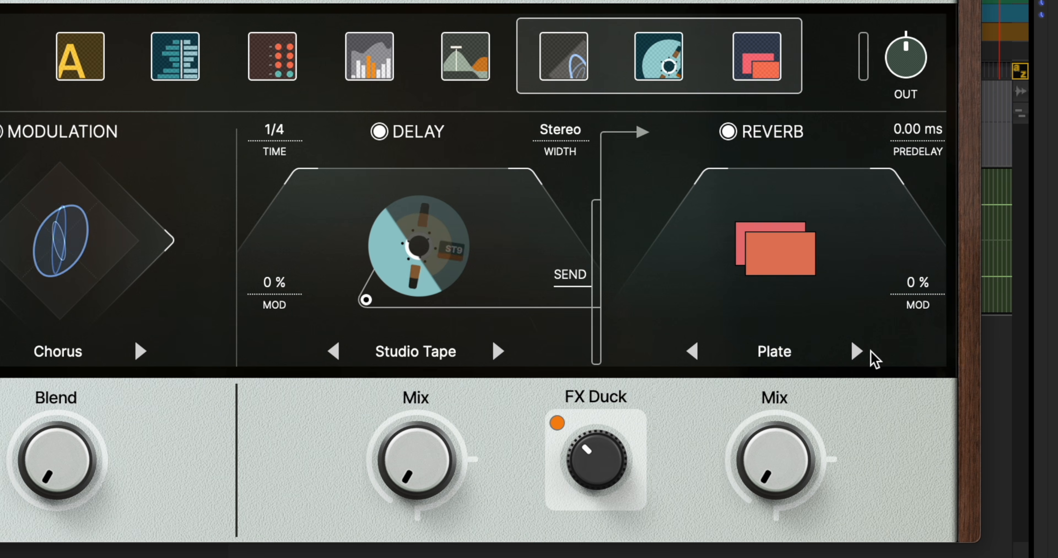
left_click(862, 353)
left_click(862, 353)
left_click(862, 352)
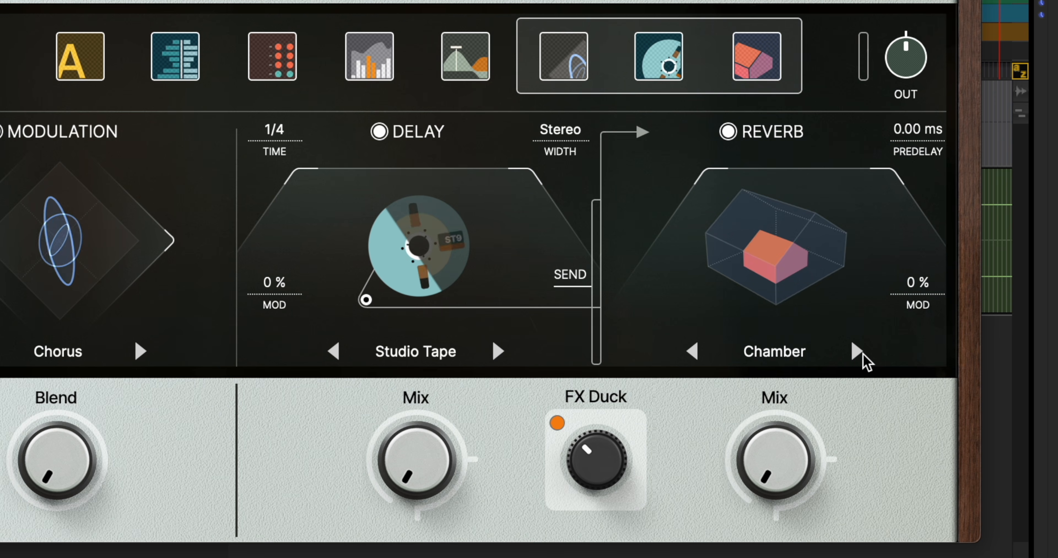
left_click(862, 353)
left_click(862, 352)
left_click(862, 352)
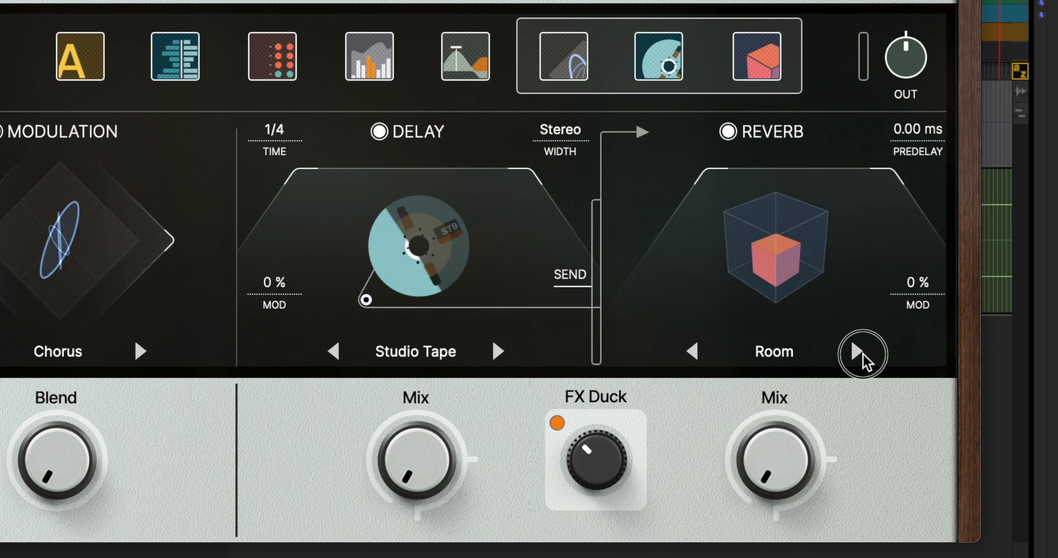
left_click(861, 353)
left_click(695, 352)
left_click(695, 352)
left_click(695, 351)
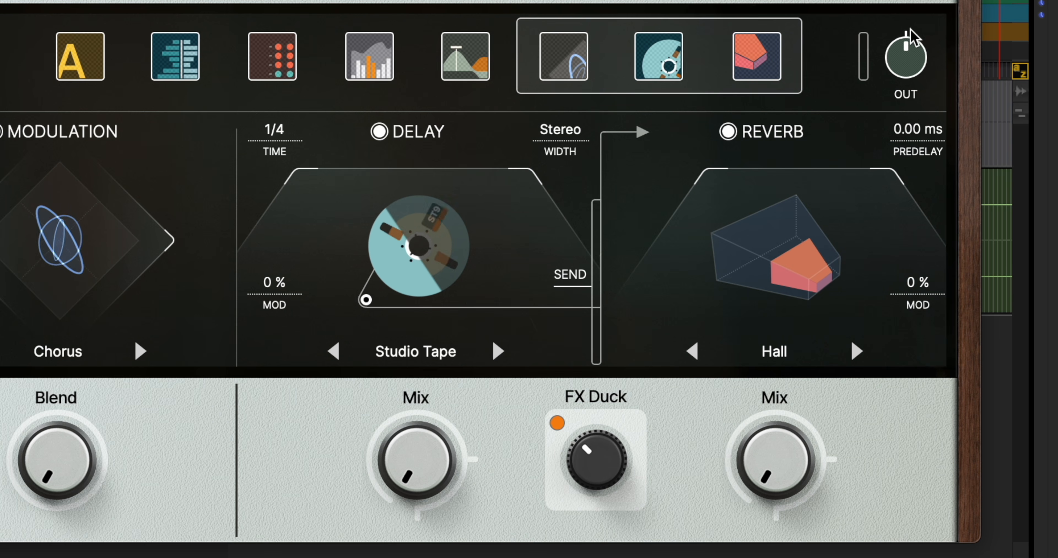
mouse_move(735, 466)
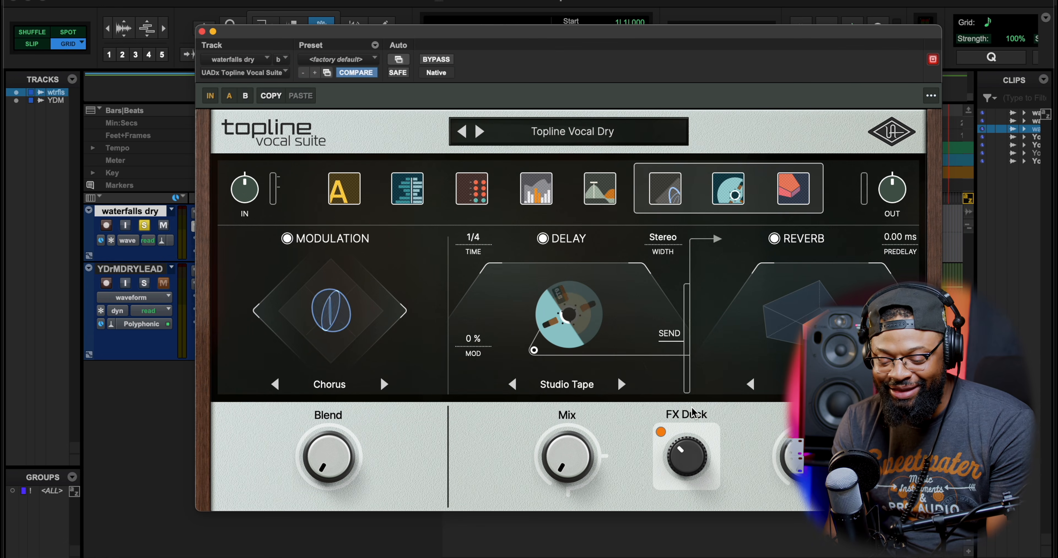
Close the Vocal Suite, open the KeyFinder insert on the waterfalls dry track and move its window clear of the inserts.
left_click(214, 3)
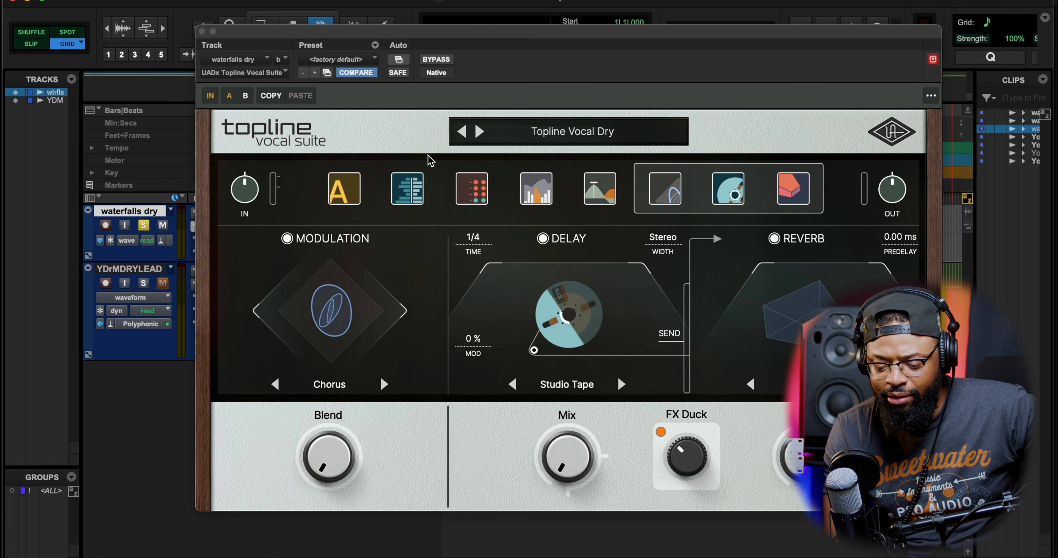
left_click(398, 201)
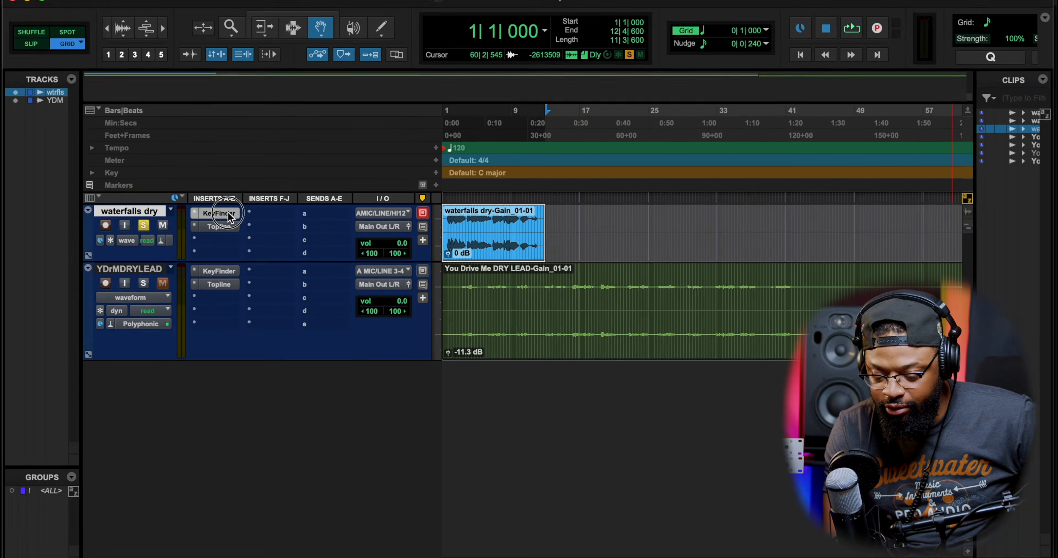
left_click(60, 126)
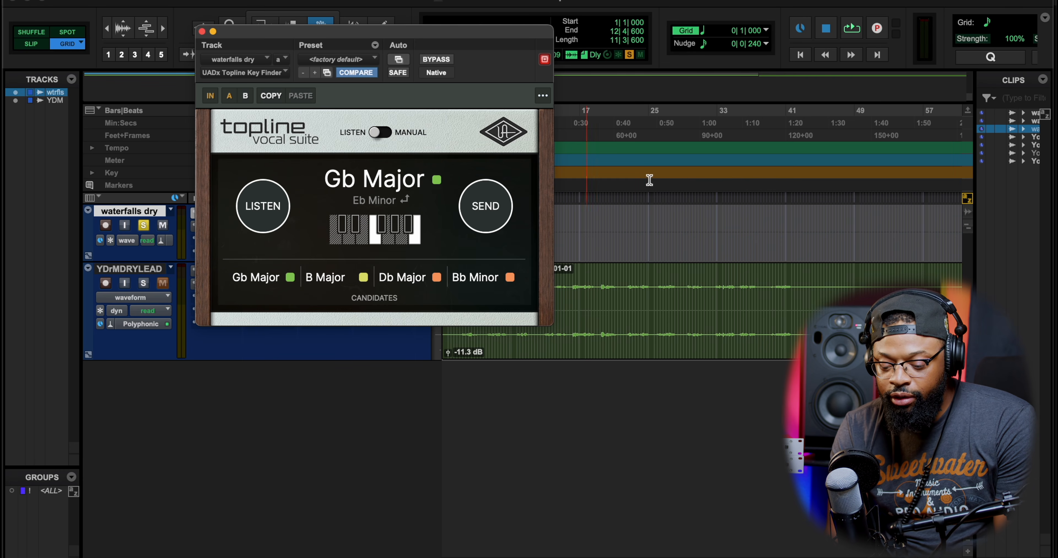
left_click_drag(391, 35, 421, 277)
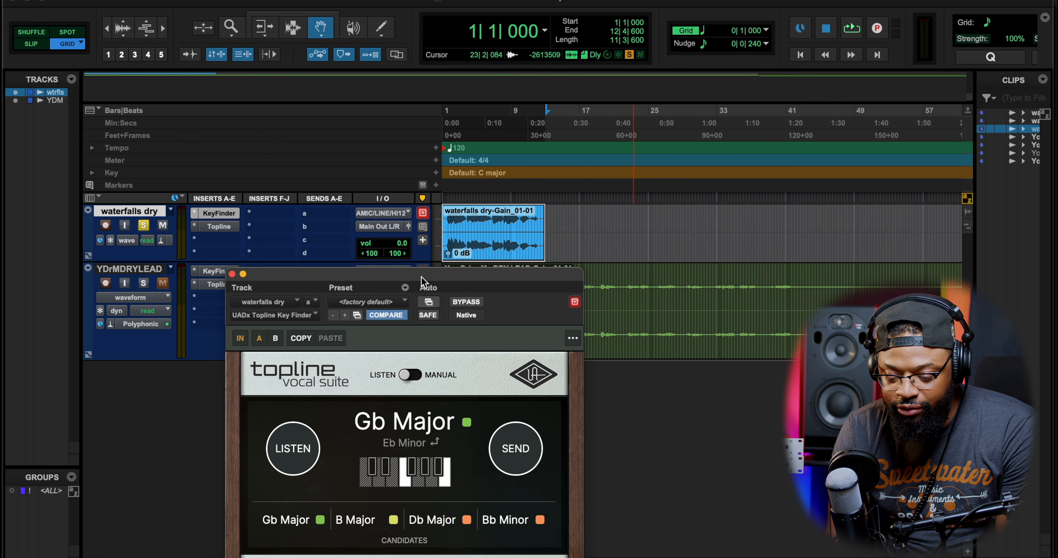
Bypass the Topline insert on the waterfalls dry track and bring back the KeyFinder window, placed clear of the inserts.
left_click(220, 226)
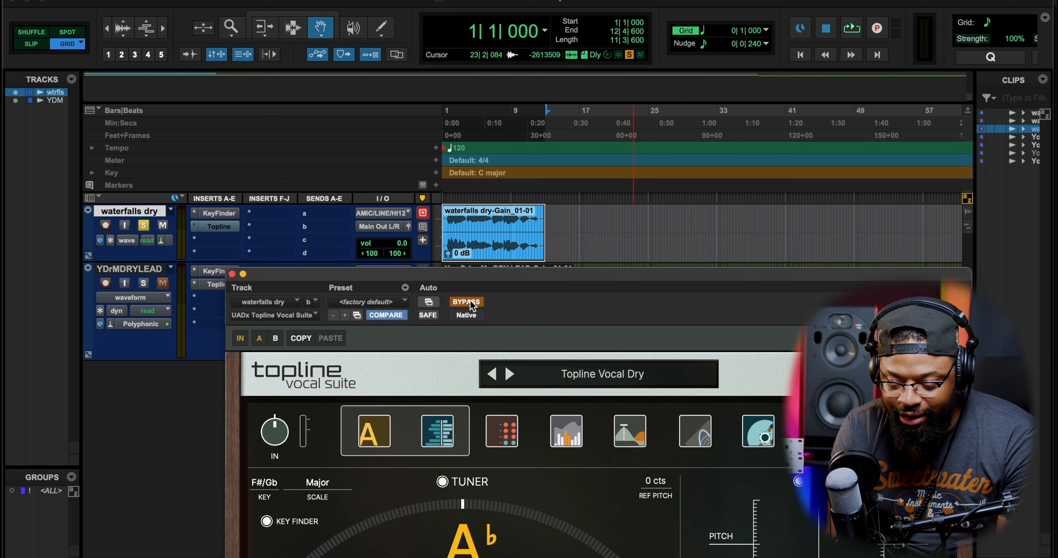
left_click(222, 213)
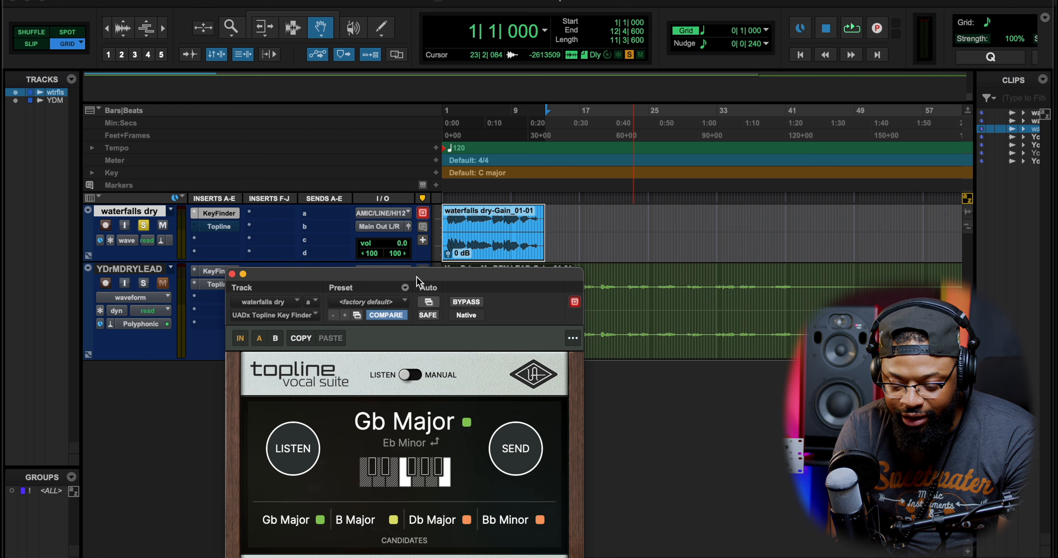
left_click_drag(417, 277, 776, 79)
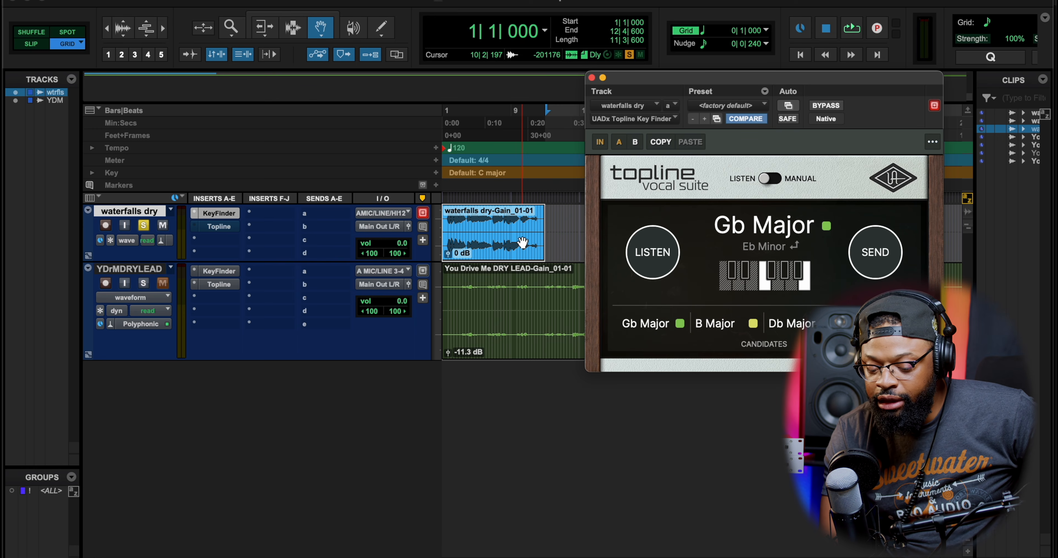
Have Key Finder listen for the song's key while playing back the waterfalls dry vocal.
left_click(656, 257)
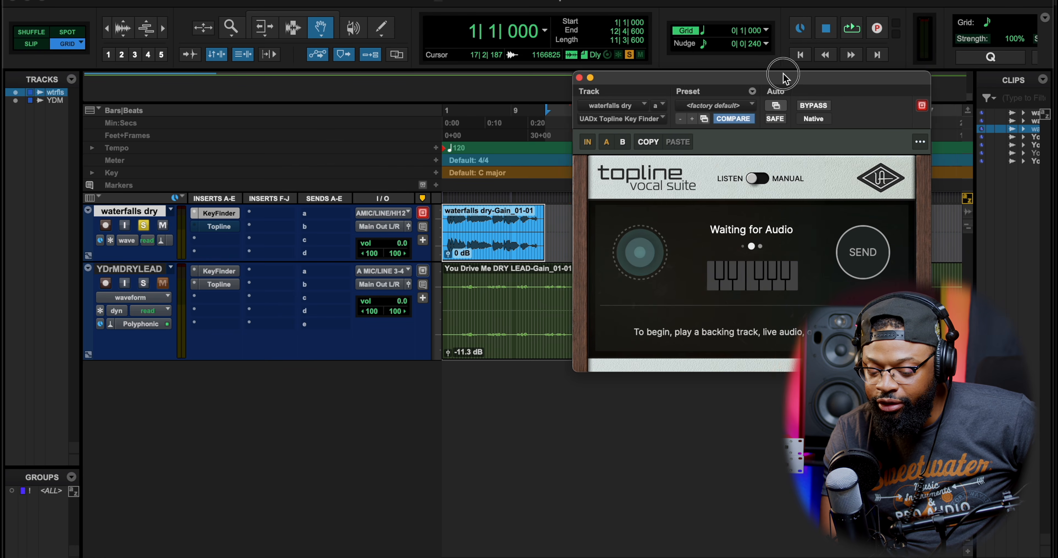
left_click_drag(784, 77, 617, 53)
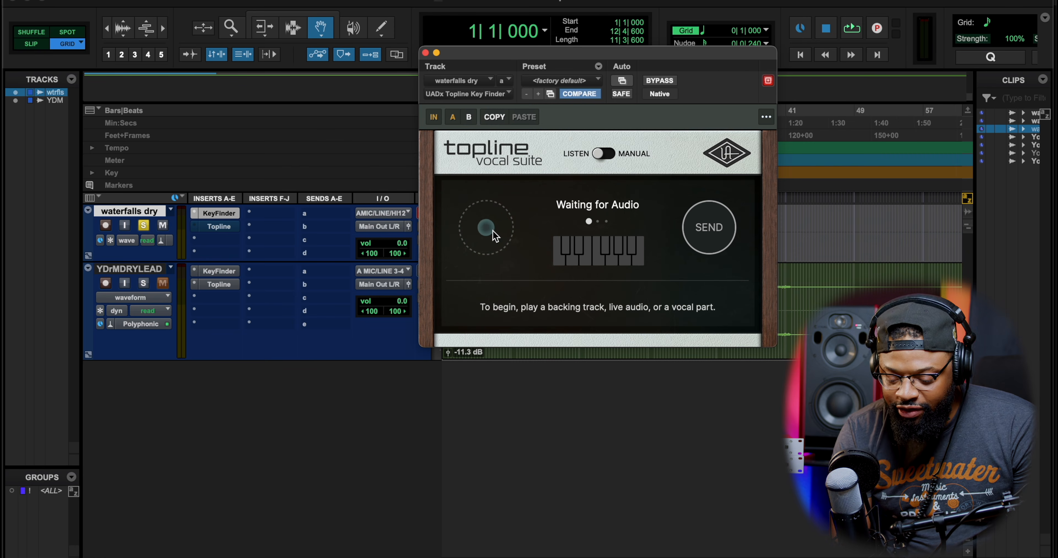
key("space")
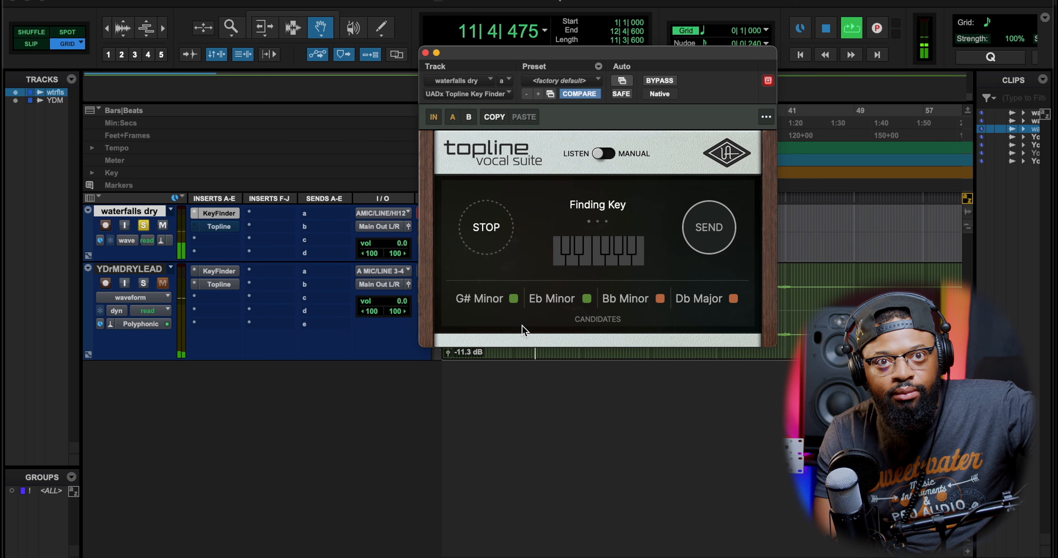
key("space")
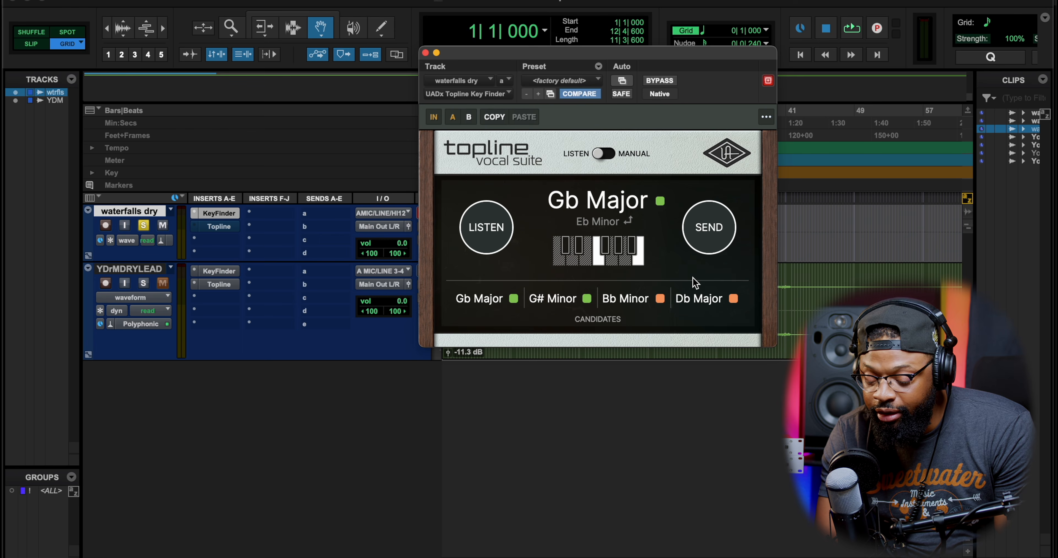
Send the detected key to the Topline Vocal Suite on the waterfalls dry track and take that plug-in out of bypass.
left_click(713, 234)
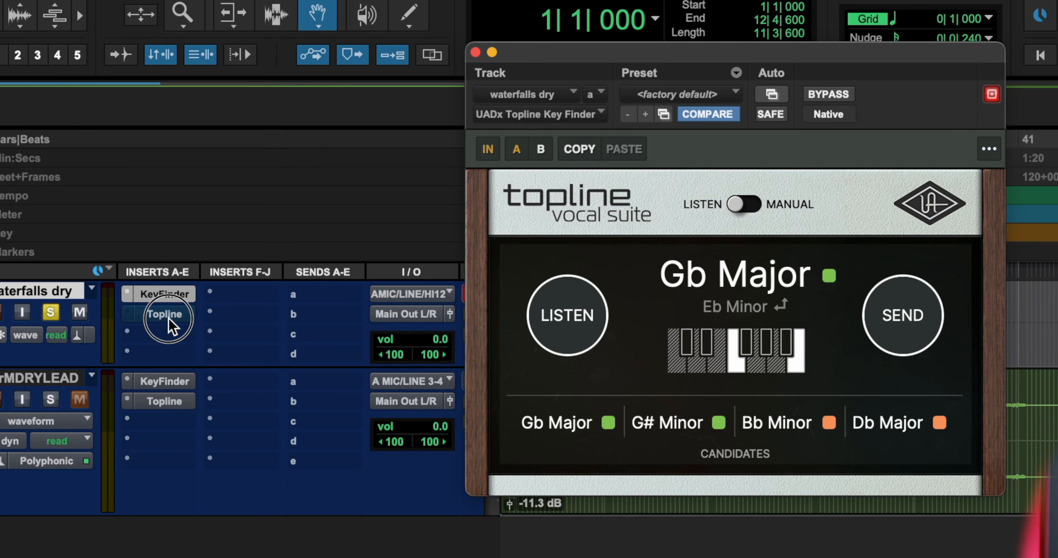
left_click(219, 226)
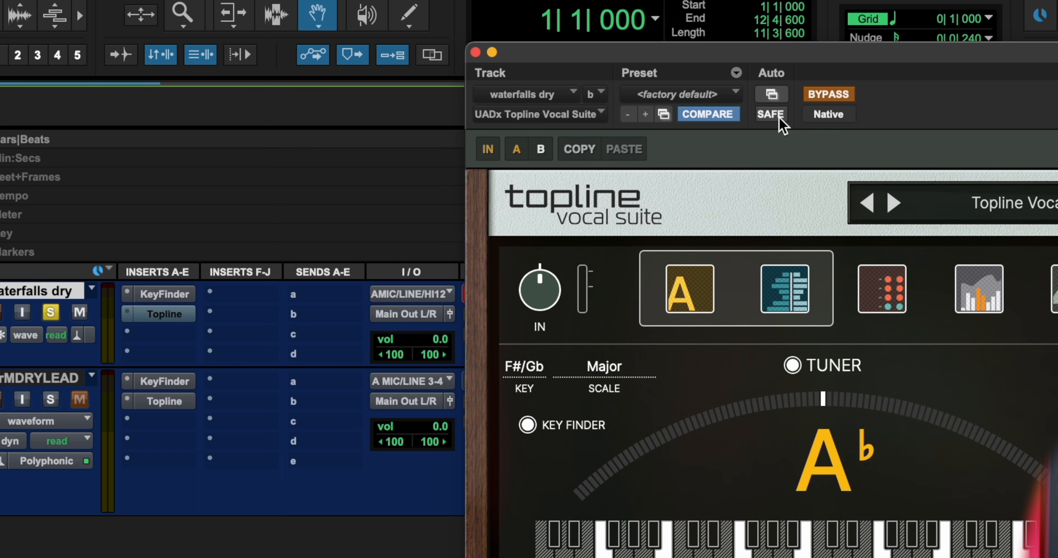
left_click(839, 98)
left_click(519, 377)
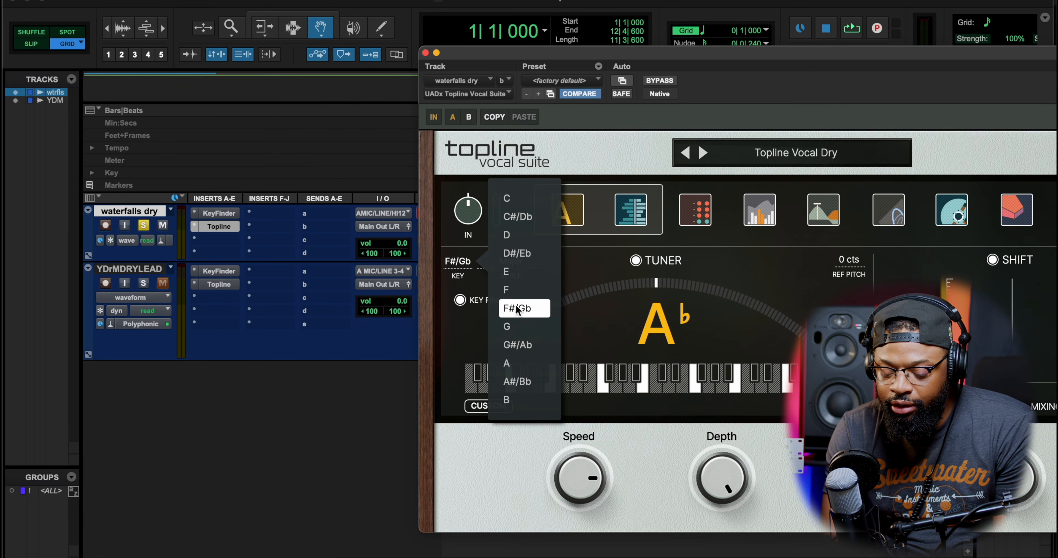
Turn the tuner's speed and depth down to minimum and switch the tuner off to hear the vocal without correction.
left_click_drag(432, 503, 433, 513)
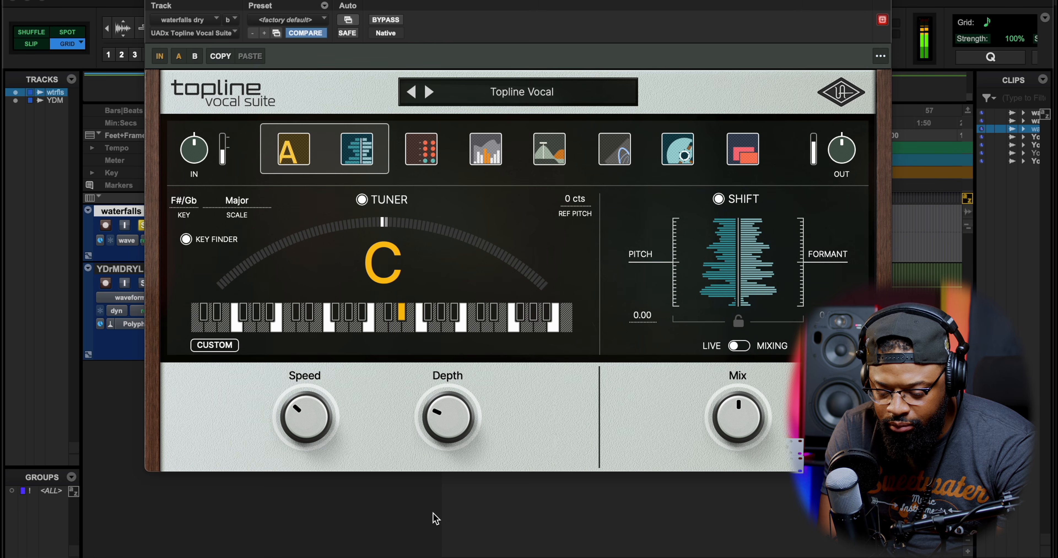
left_click_drag(441, 418, 441, 422)
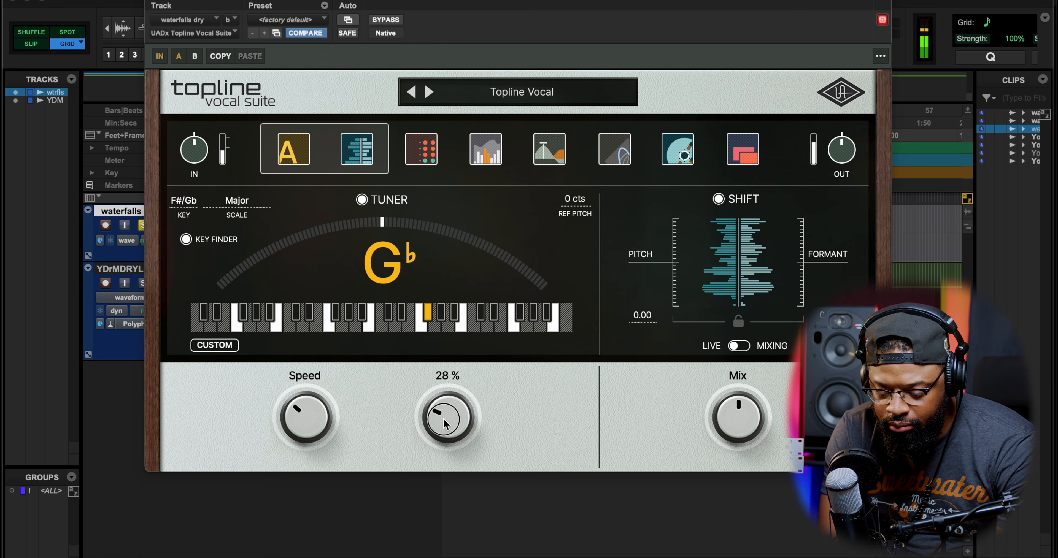
left_click_drag(295, 422, 319, 546)
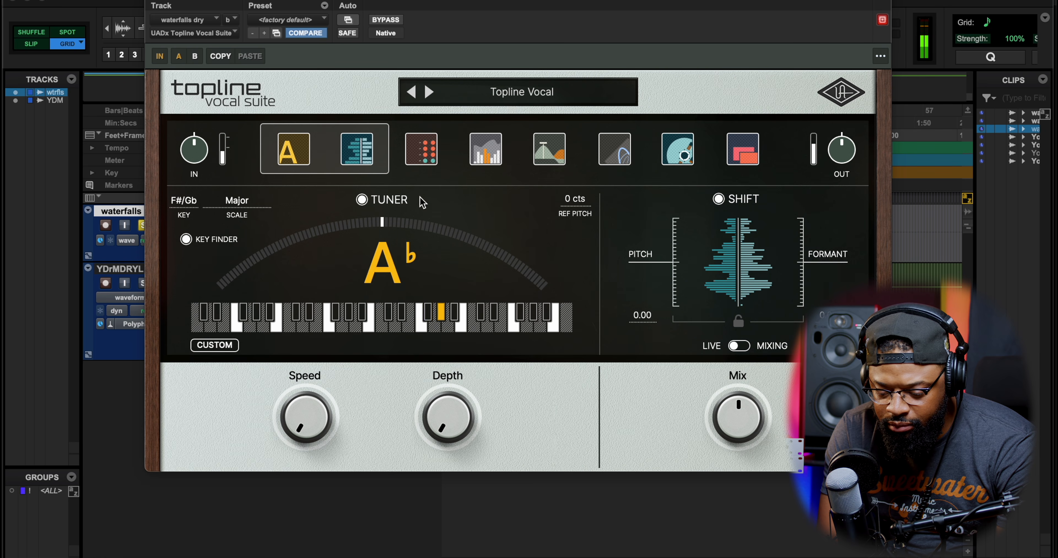
left_click(362, 200)
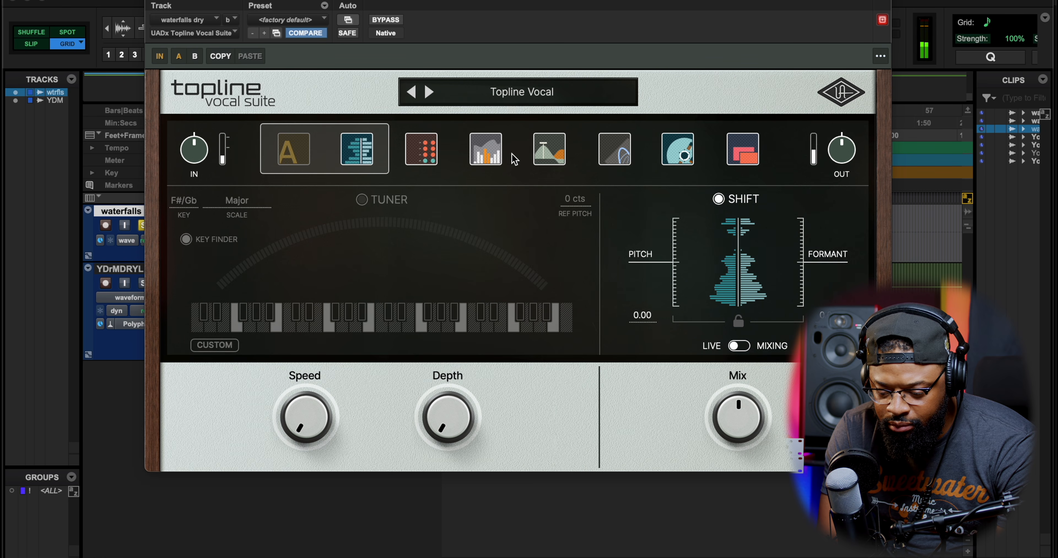
Load the Topped With Sriracha preset in the Topline Vocal Suite.
left_click(429, 91)
left_click(380, 199)
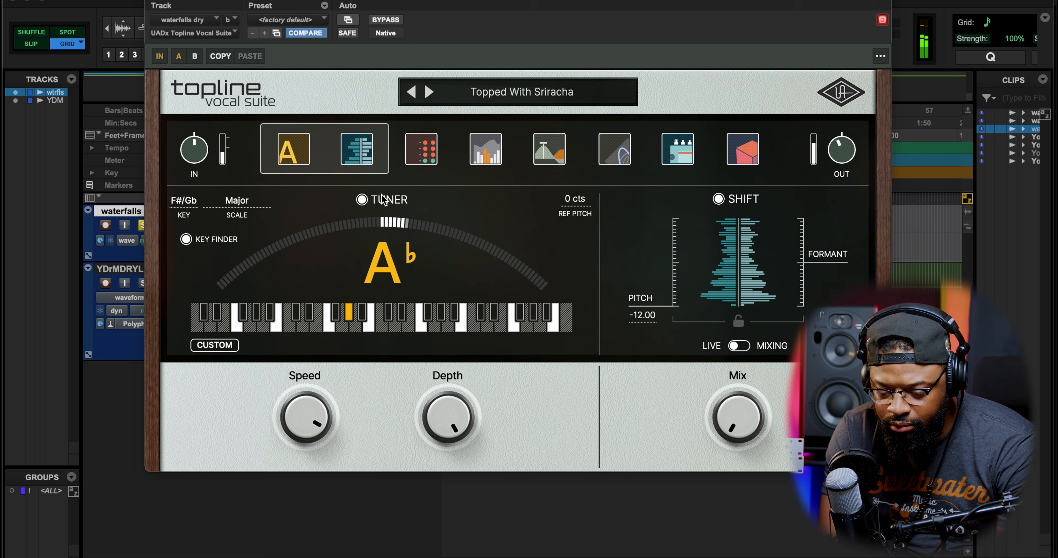
Switch the tuner off while the Topped With Sriracha preset plays and show the analog, dynamics and EQ modules.
left_click(364, 201)
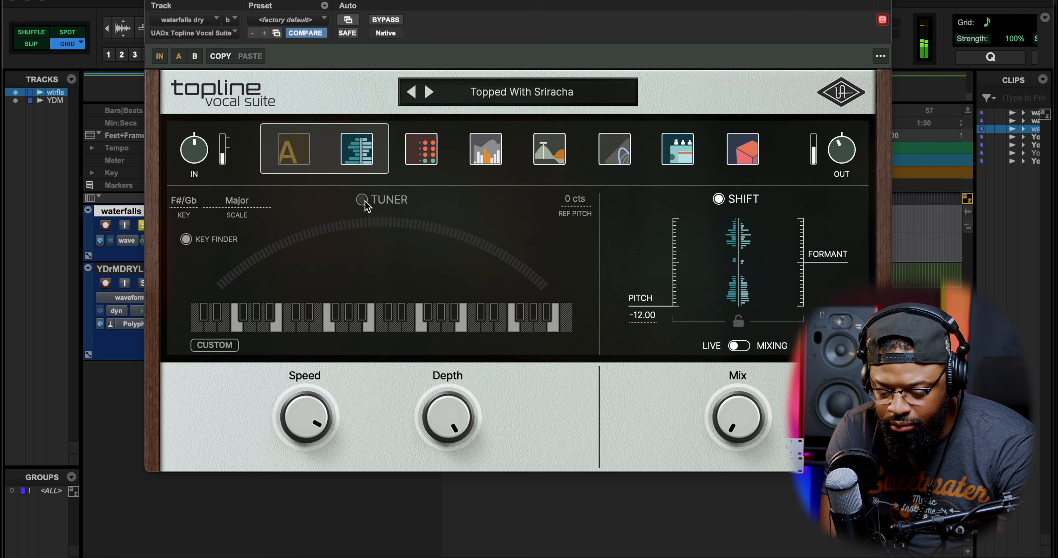
left_click(463, 93)
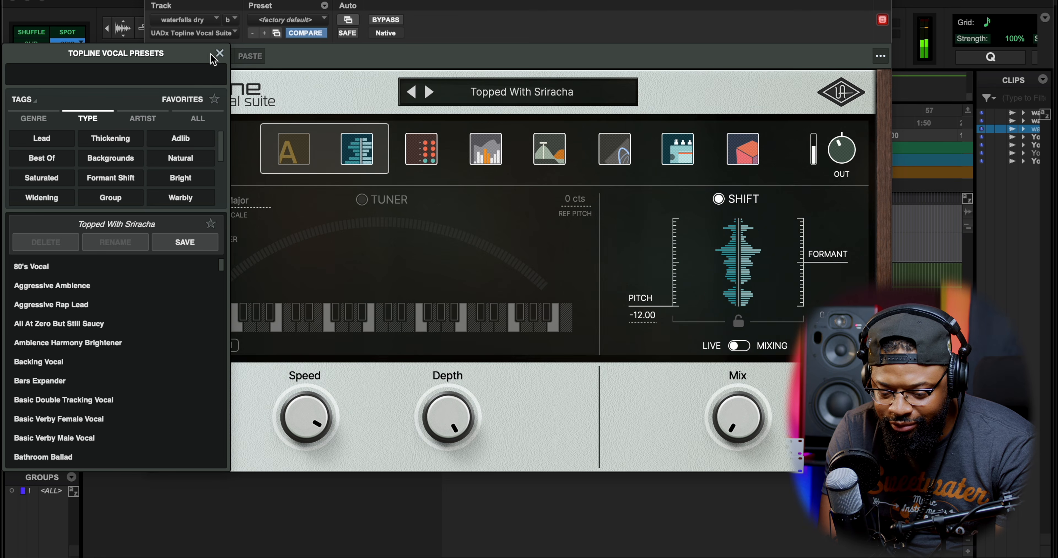
left_click(220, 53)
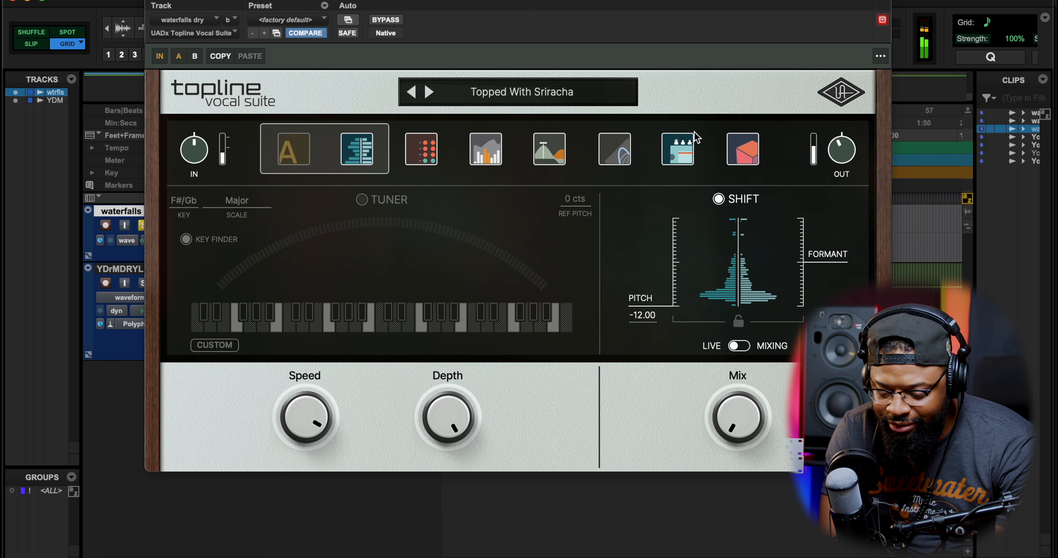
left_click(535, 155)
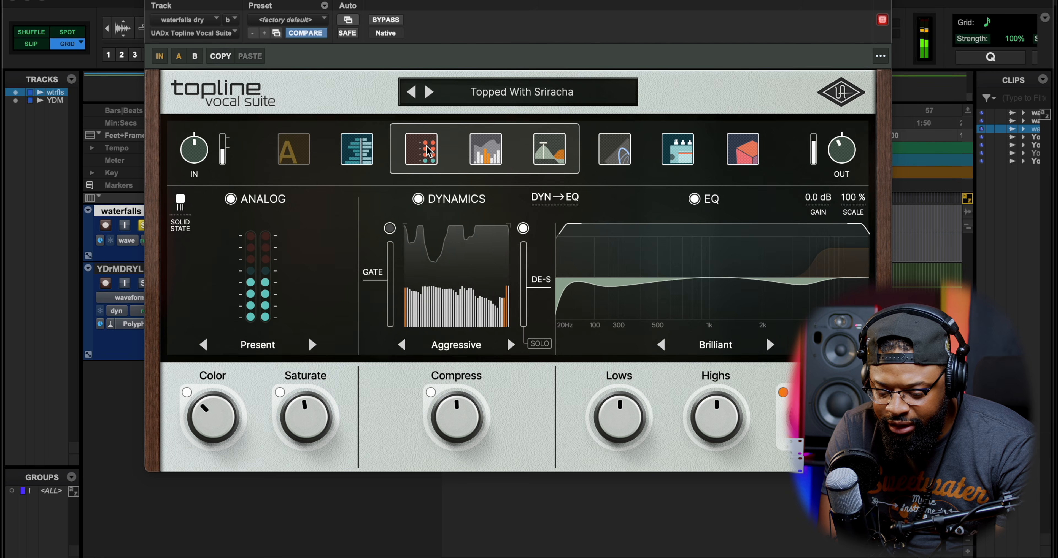
In the Analog module, raise Color to about halfway, audition Saturate at 9.9 and back at mid-range, and select the Vintage type.
mouse_move(215, 441)
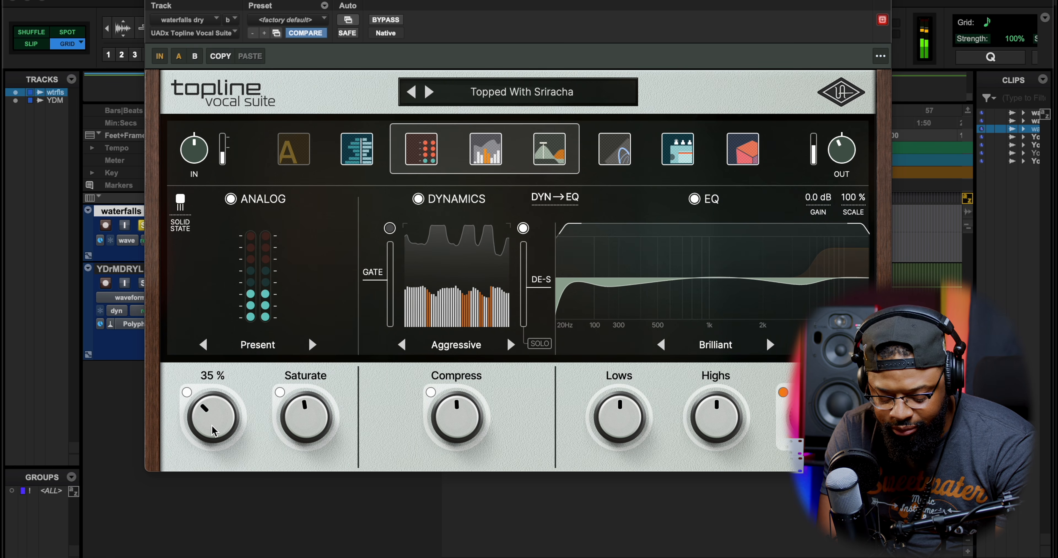
left_click_drag(212, 429, 211, 400)
left_click_drag(316, 433, 303, 337)
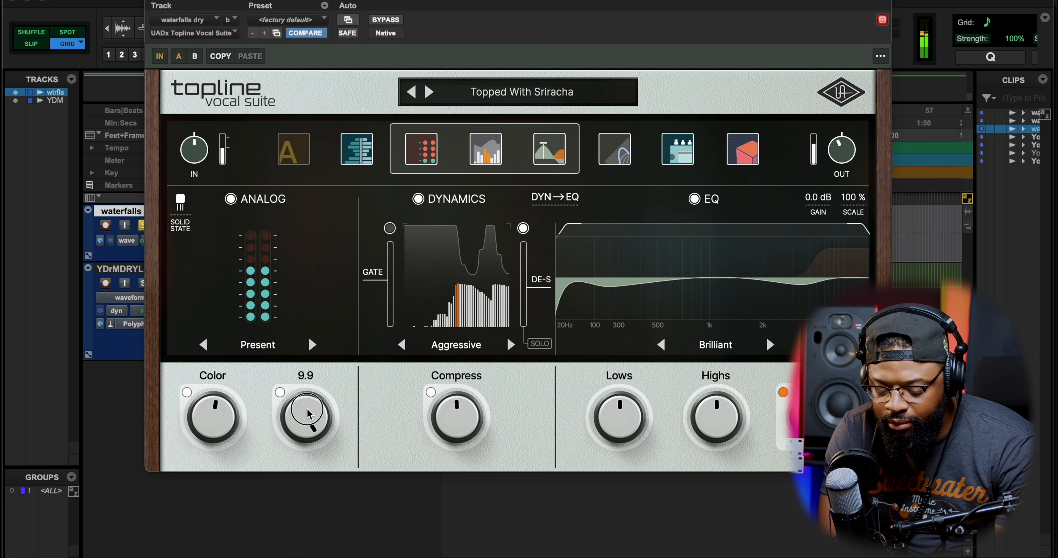
left_click_drag(307, 414, 307, 480)
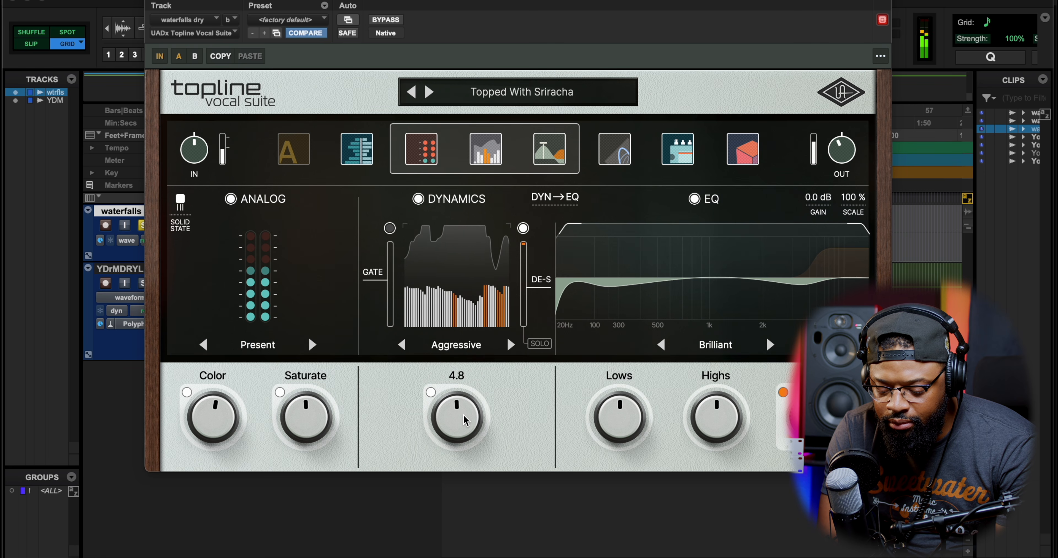
left_click(312, 345)
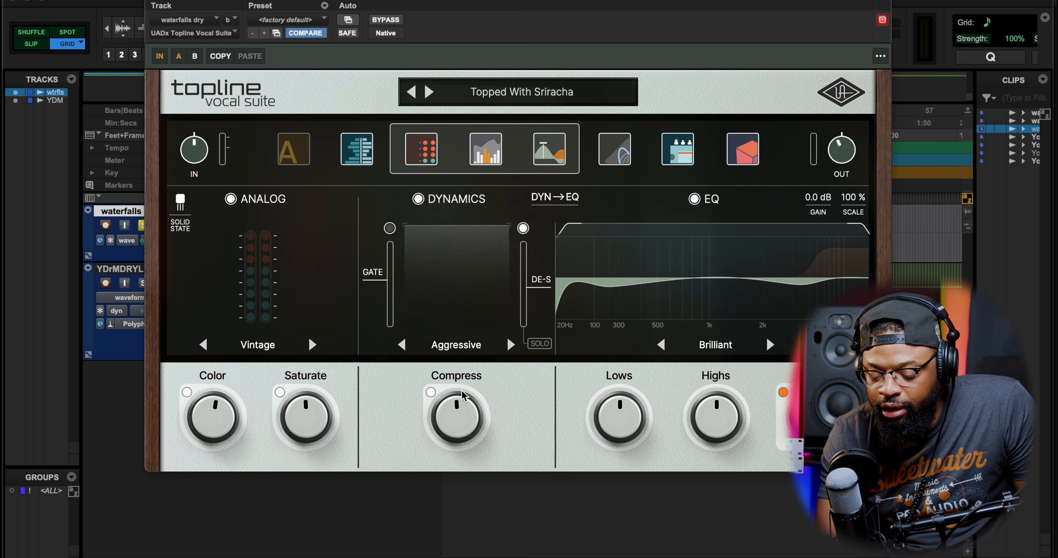
Audition the Doubler modulation type on the waterfalls dry vocal and settle on Flanger.
left_click(357, 149)
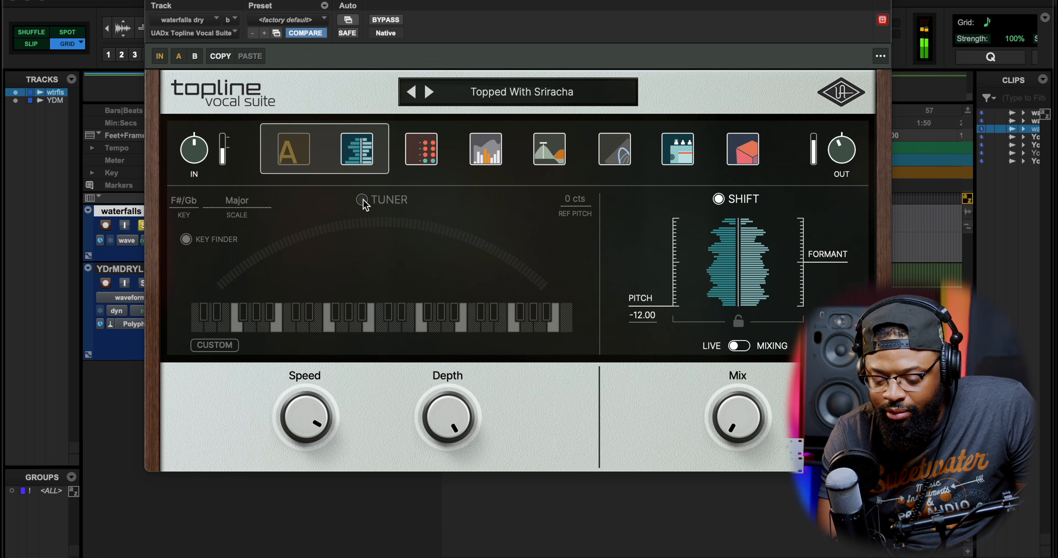
left_click(678, 154)
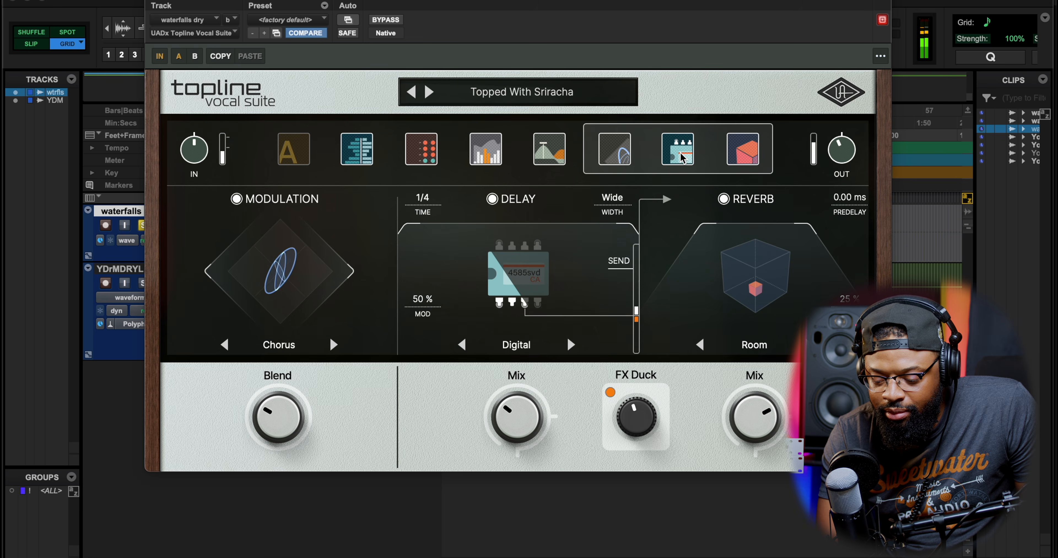
left_click(334, 345)
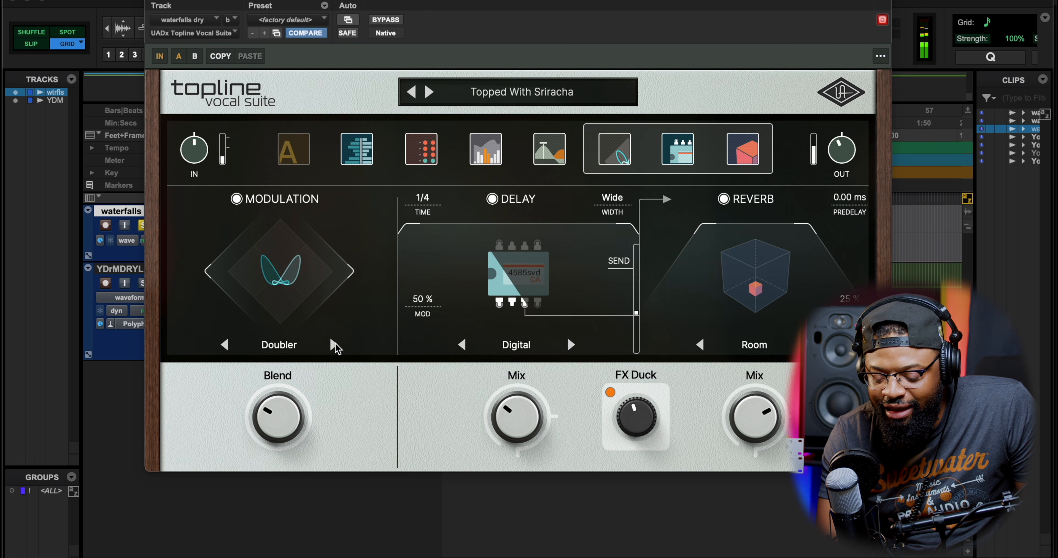
left_click(334, 345)
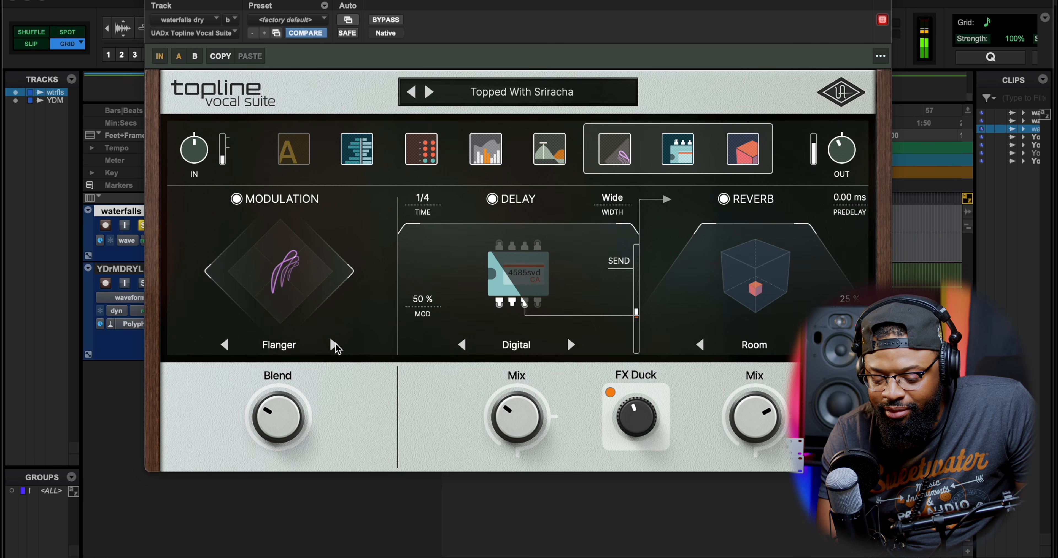
During playback, lower the EQ bands between 100 and 300 Hz and just below 1k, and cycle the EQ type from Brilliant through Full Range.
left_click(486, 149)
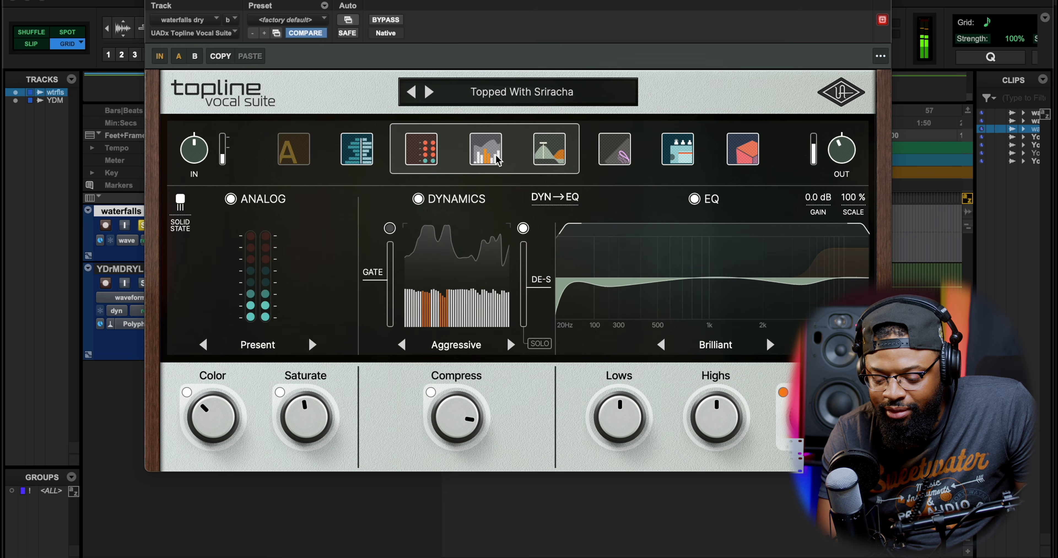
key("space")
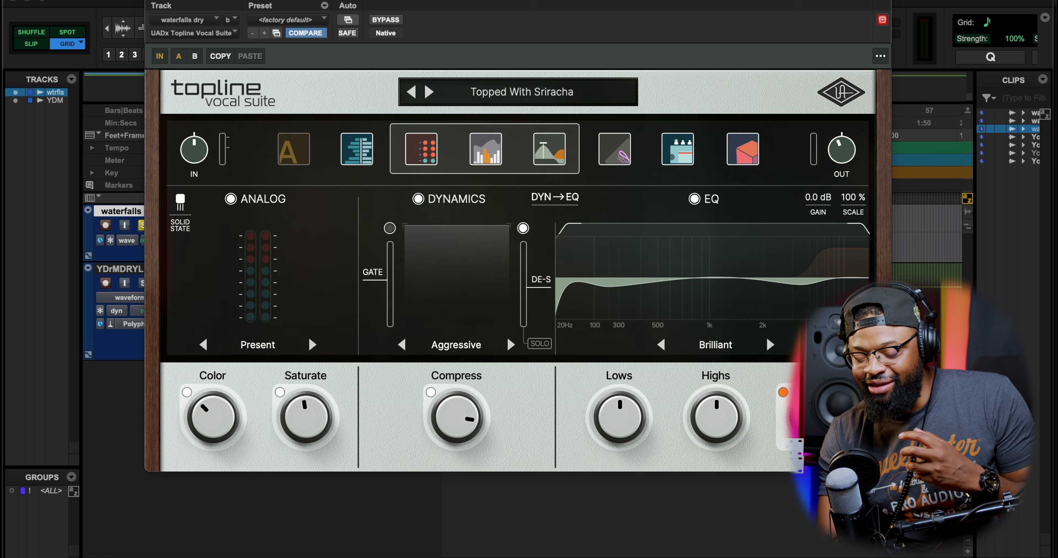
mouse_move(674, 258)
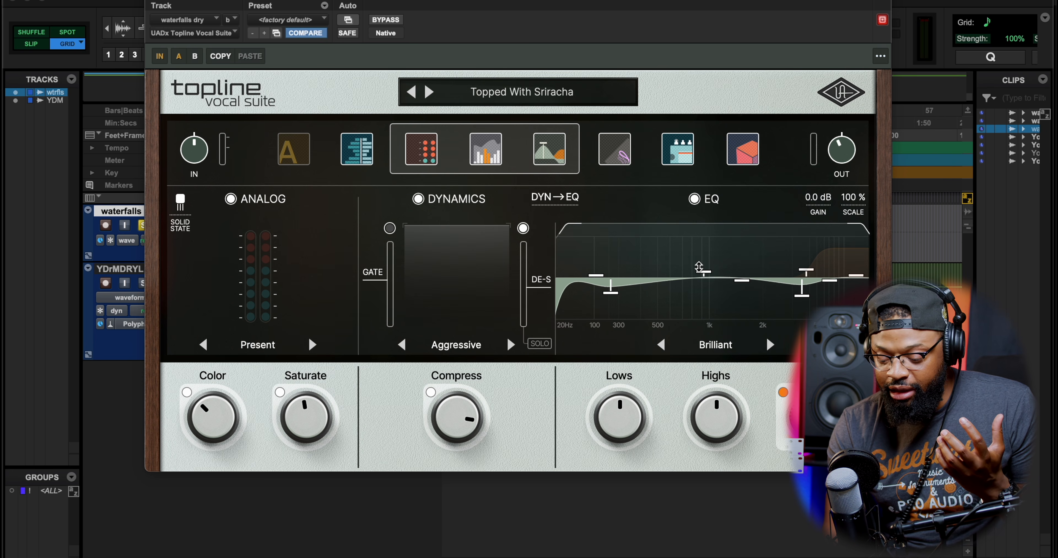
key("space")
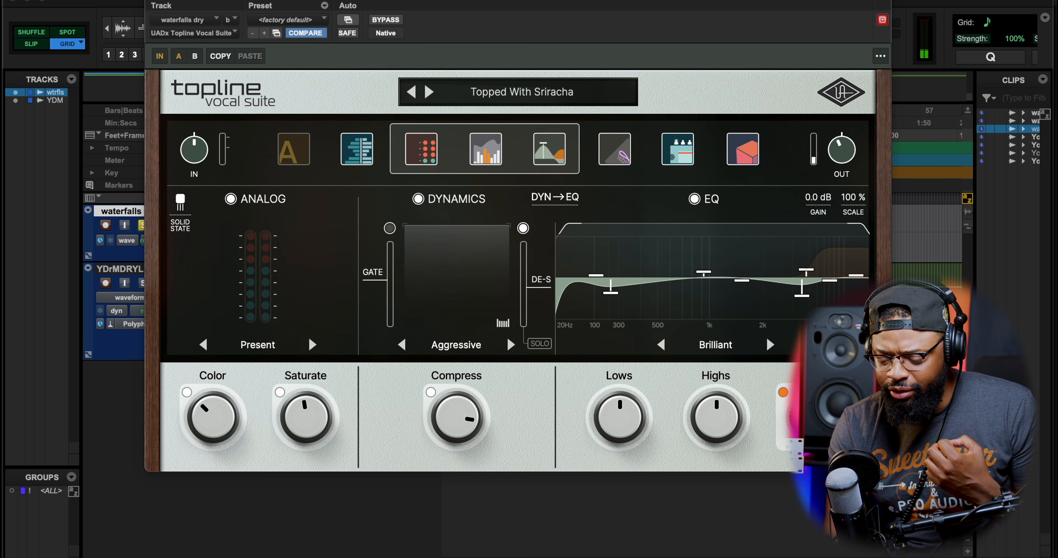
left_click_drag(611, 293, 608, 328)
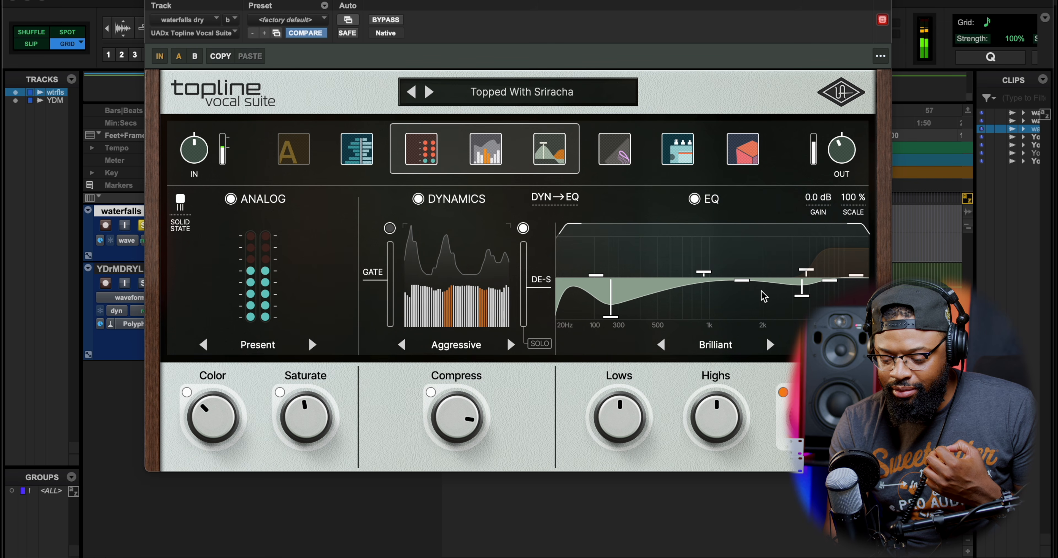
mouse_move(741, 281)
left_mouse_down()
mouse_move(741, 321)
mouse_move(741, 281)
left_mouse_up()
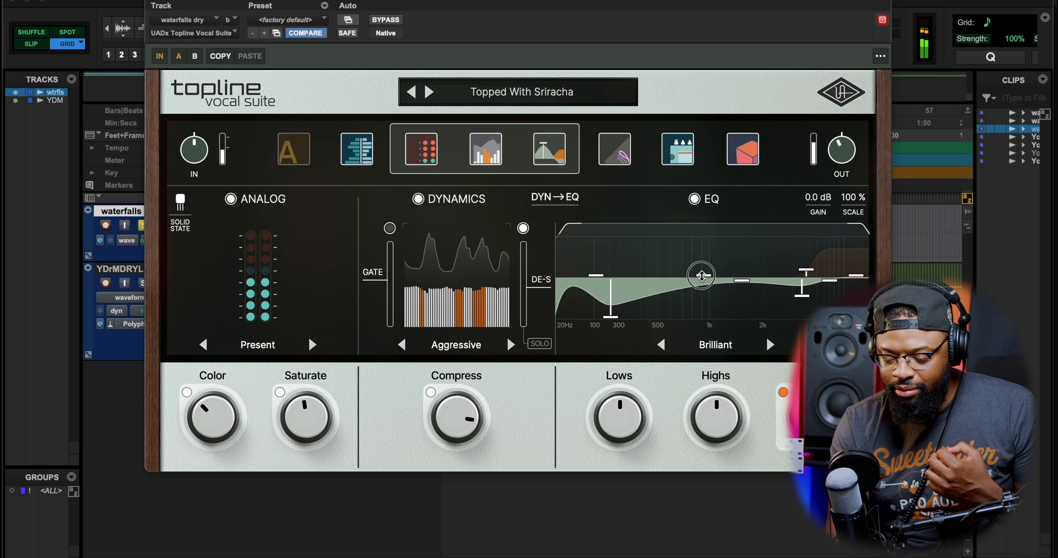
left_click(770, 345)
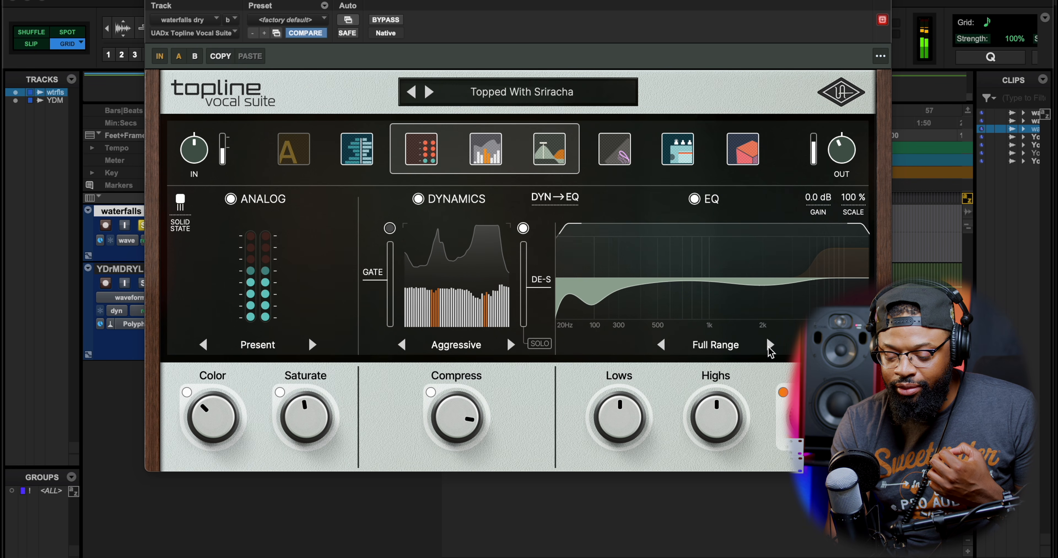
left_click(769, 344)
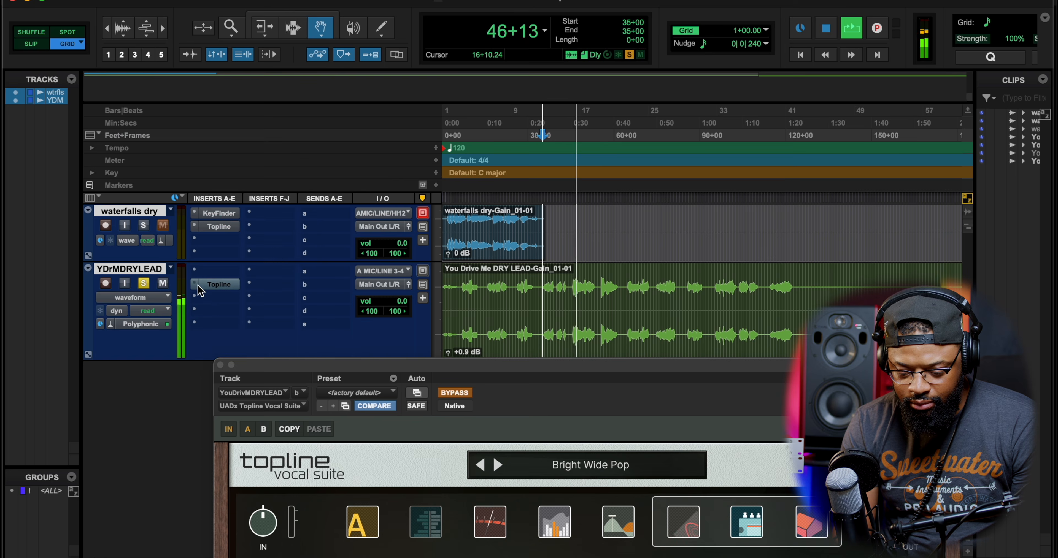
Remove the Topline plug-in from the YDrMDRYLEAD track and stop playback.
left_click(221, 283)
left_click(231, 236)
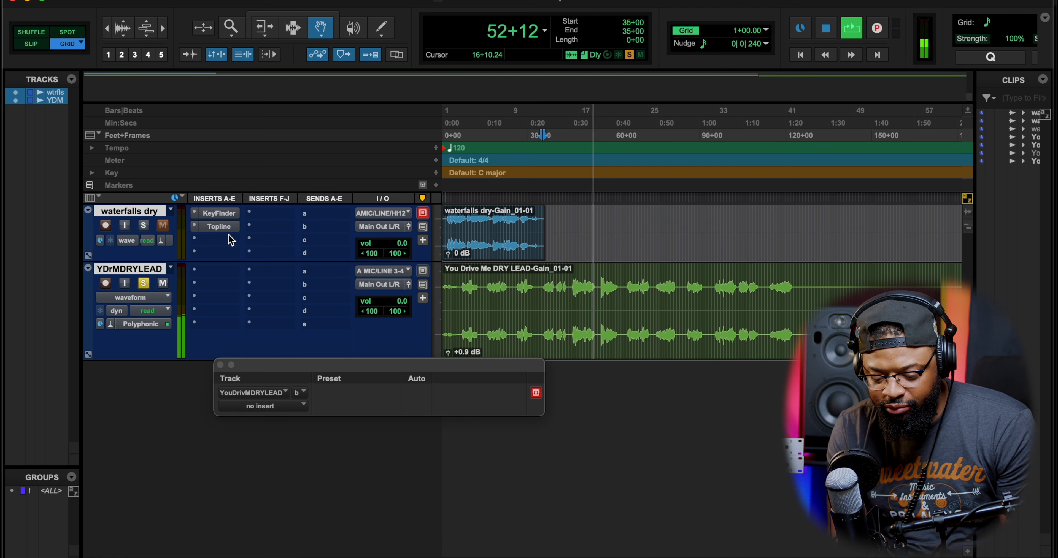
key("space")
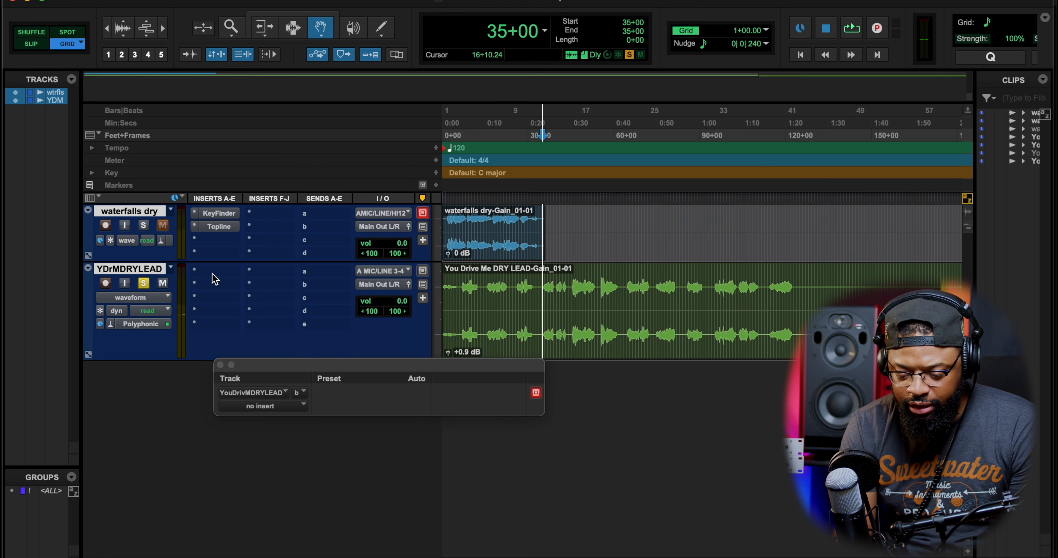
Insert a fresh stereo UADx Topline Vocal Suite in insert slot b of the YDrMDRYLEAD track.
left_click(214, 275)
mouse_move(371, 302)
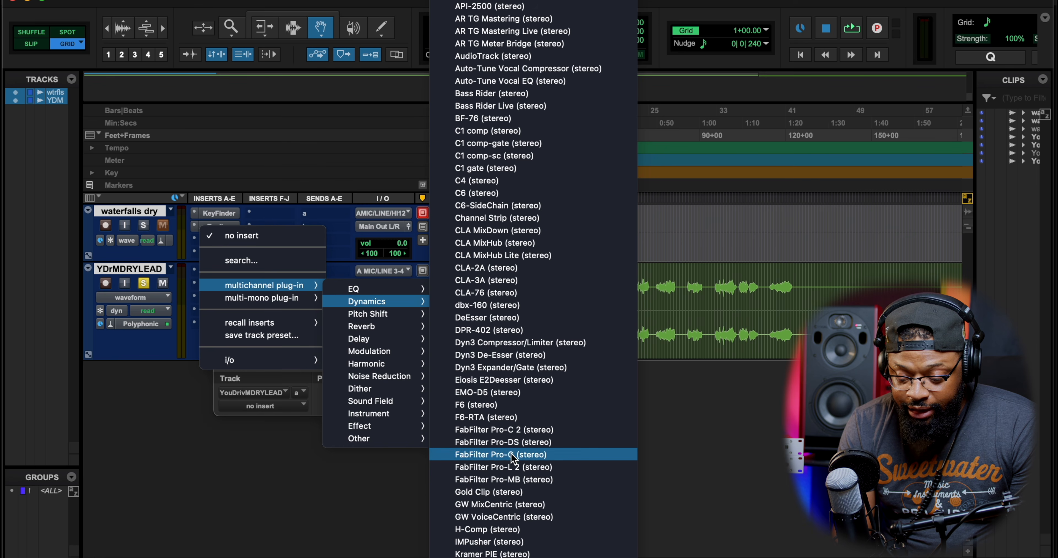
scroll(528, 493, "down", 15)
scroll(527, 497, "down", 20)
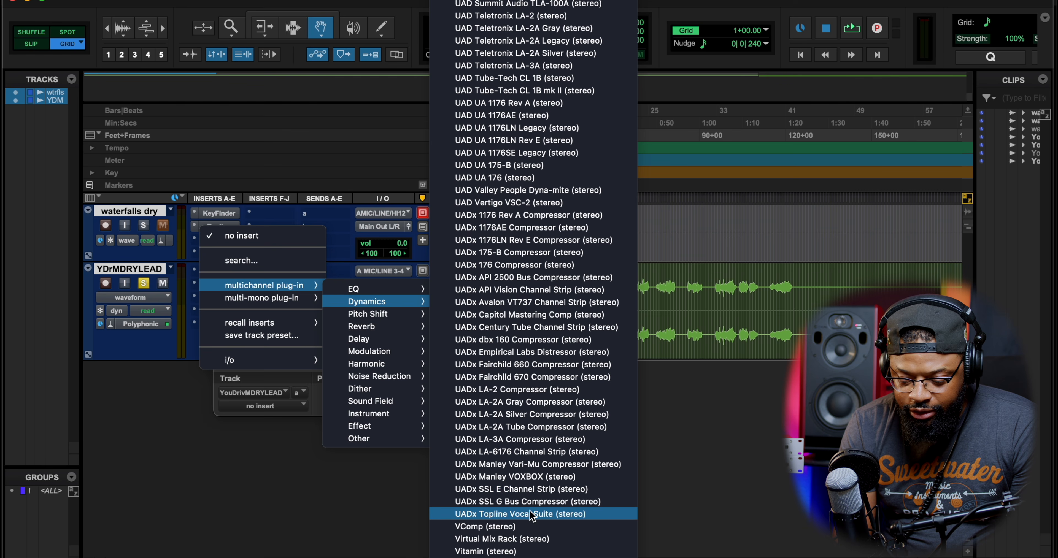
left_click(532, 517)
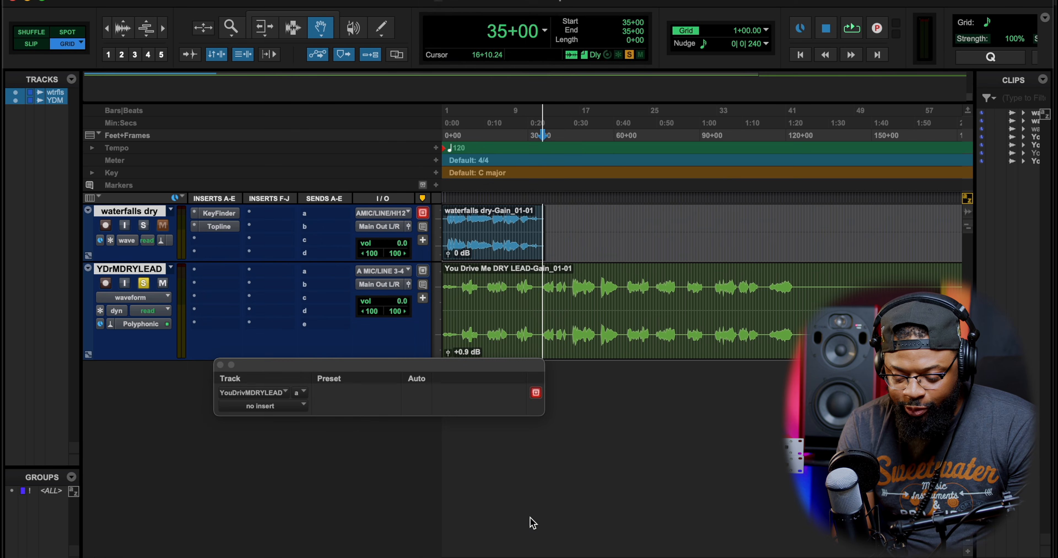
left_click_drag(491, 368, 426, 394)
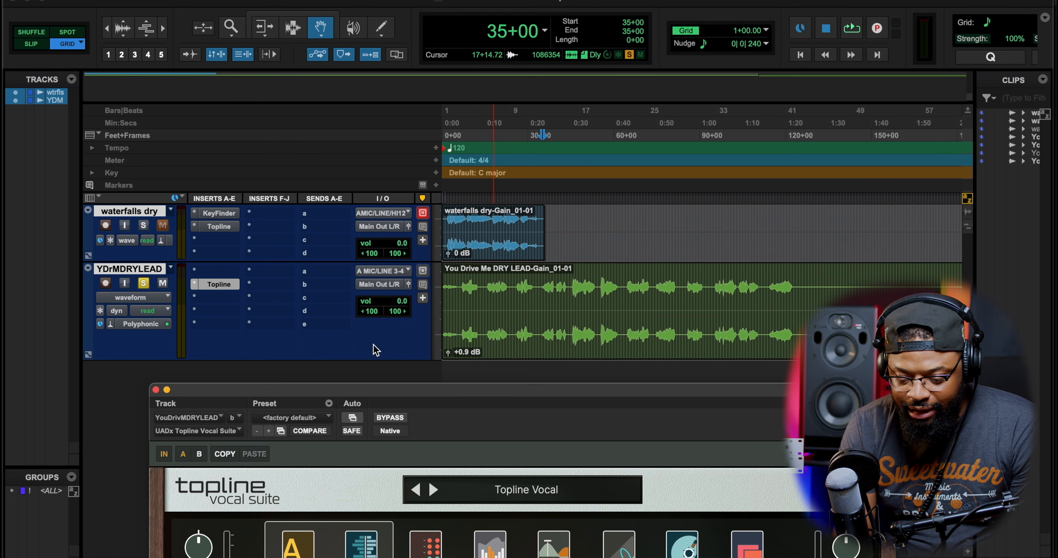
Insert the stereo UADx Topline Key Finder in insert slot a of the YDrMDRYLEAD track, ahead of the Topline Vocal Suite.
left_click(205, 272)
mouse_move(295, 272)
mouse_move(392, 283)
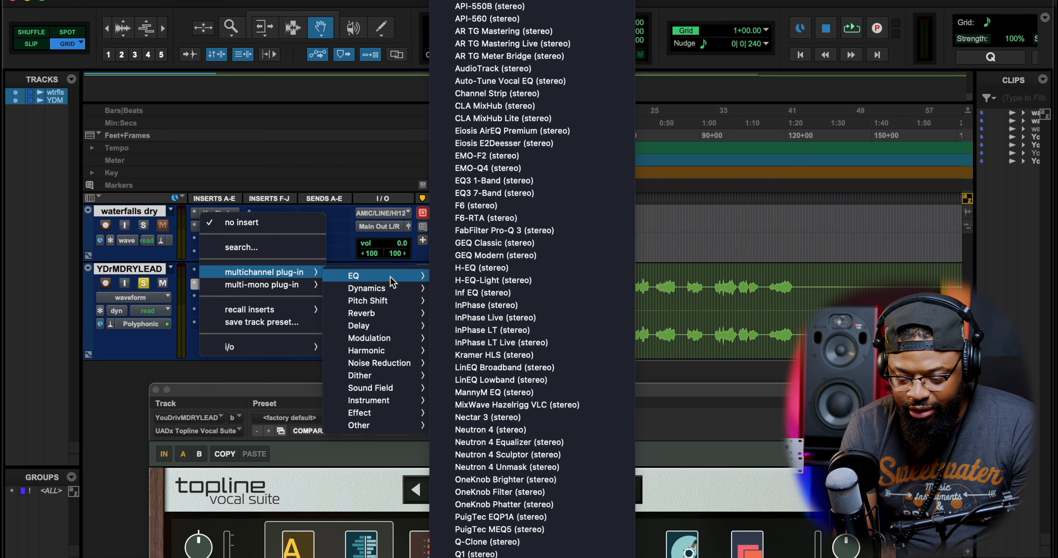
scroll(526, 450, "down", 5)
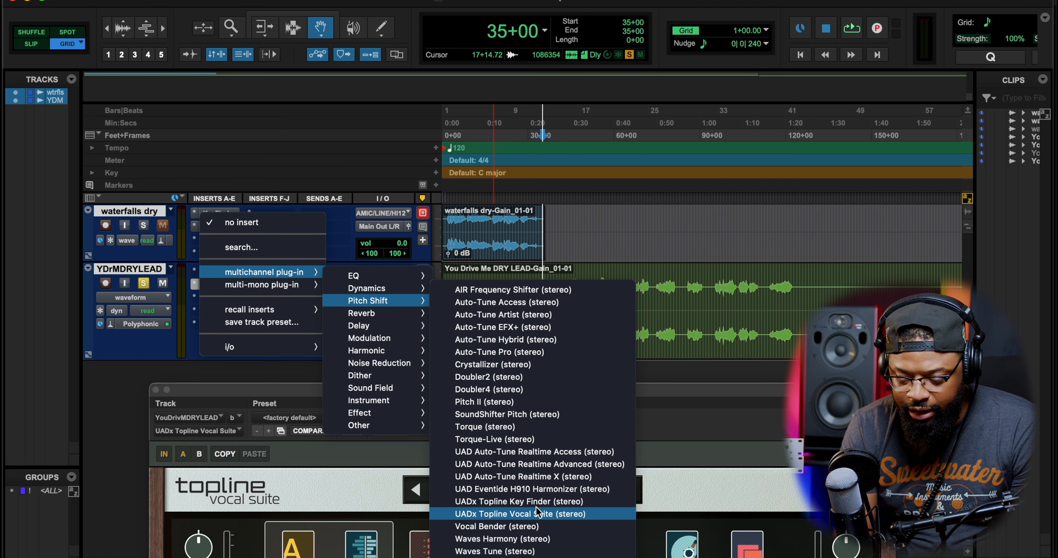
left_click(546, 501)
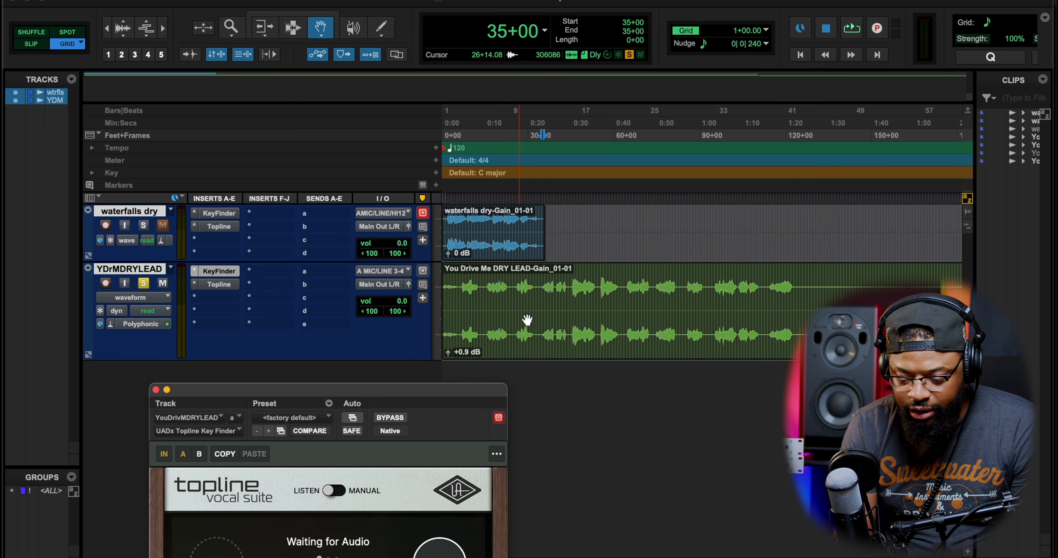
Play back the YDrMDRYLEAD vocal and have Key Finder listen for its key.
left_click(524, 322)
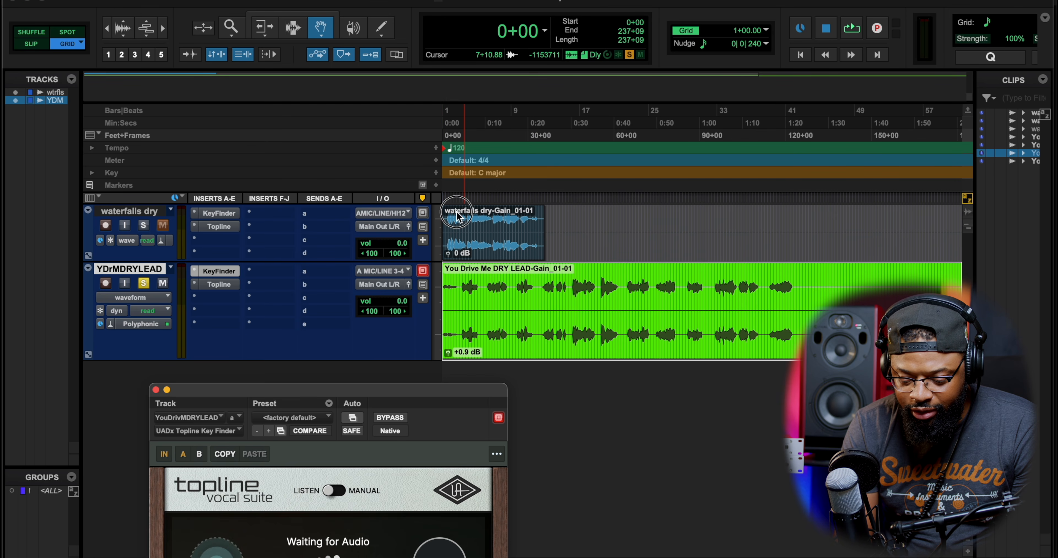
left_click_drag(438, 395, 606, 268)
key("space")
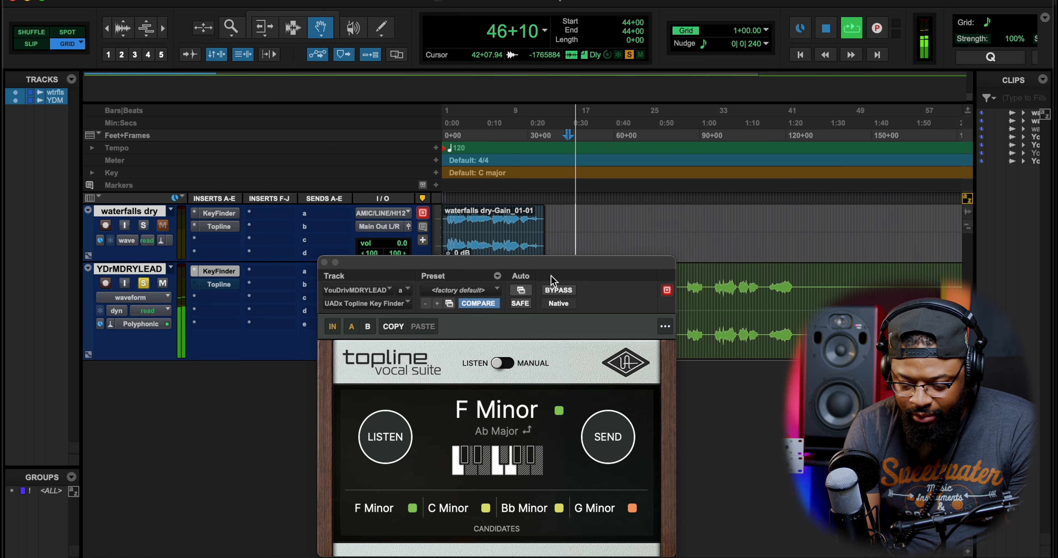
left_click(400, 429)
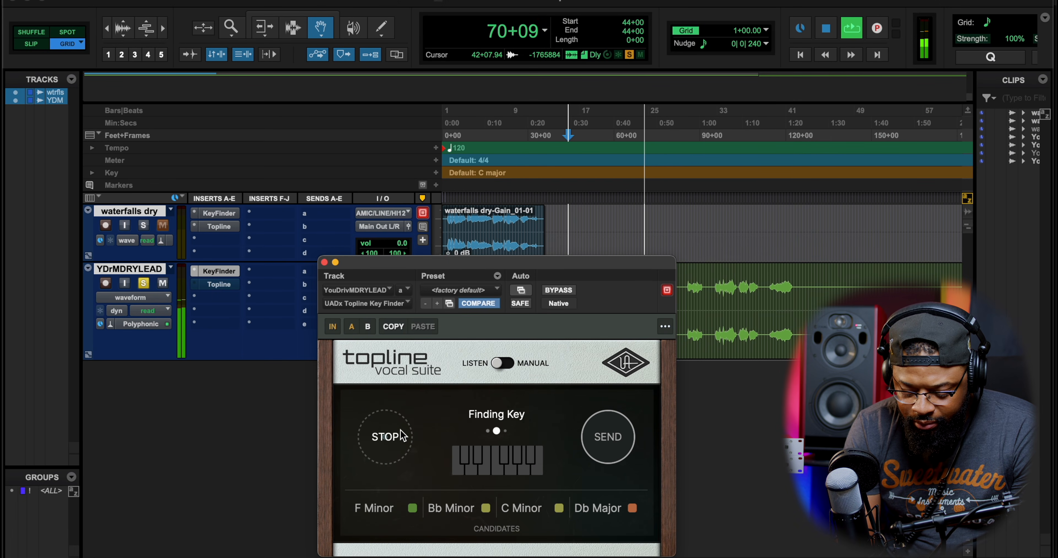
left_click(400, 429)
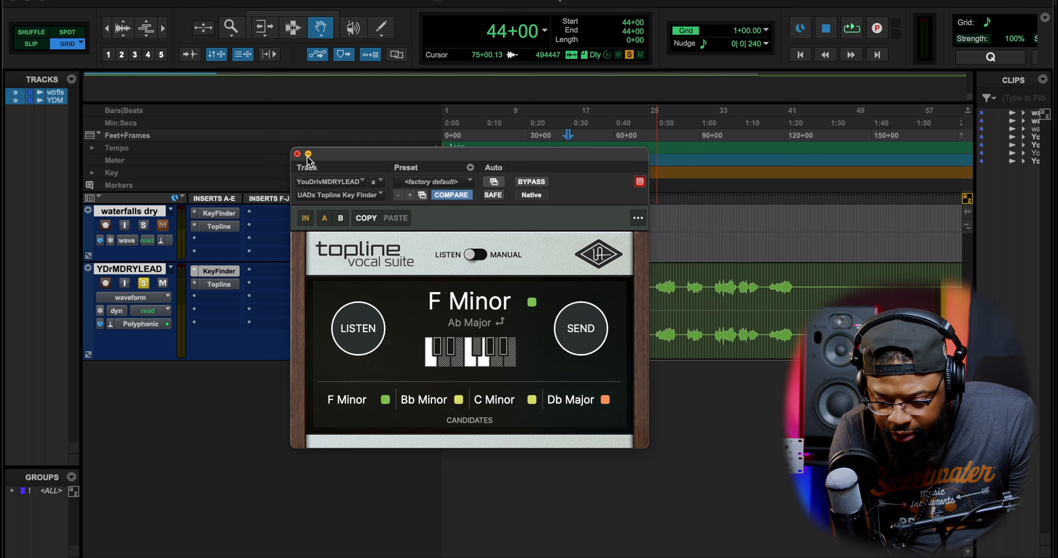
Close Key Finder and bring up the Topline Vocal Suite on the YDrMDRYLEAD track.
left_click(297, 154)
left_click(219, 284)
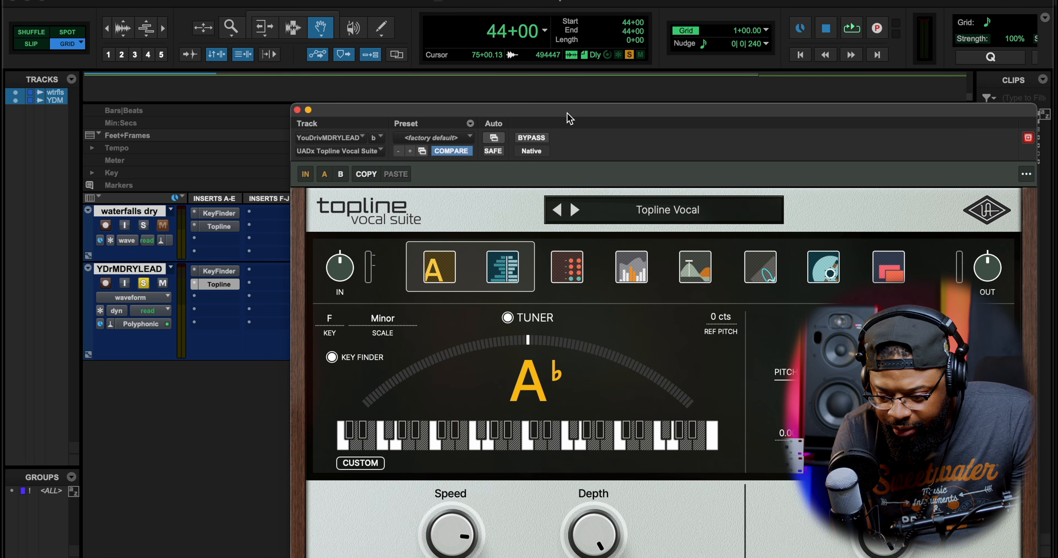
left_click_drag(568, 117, 374, 49)
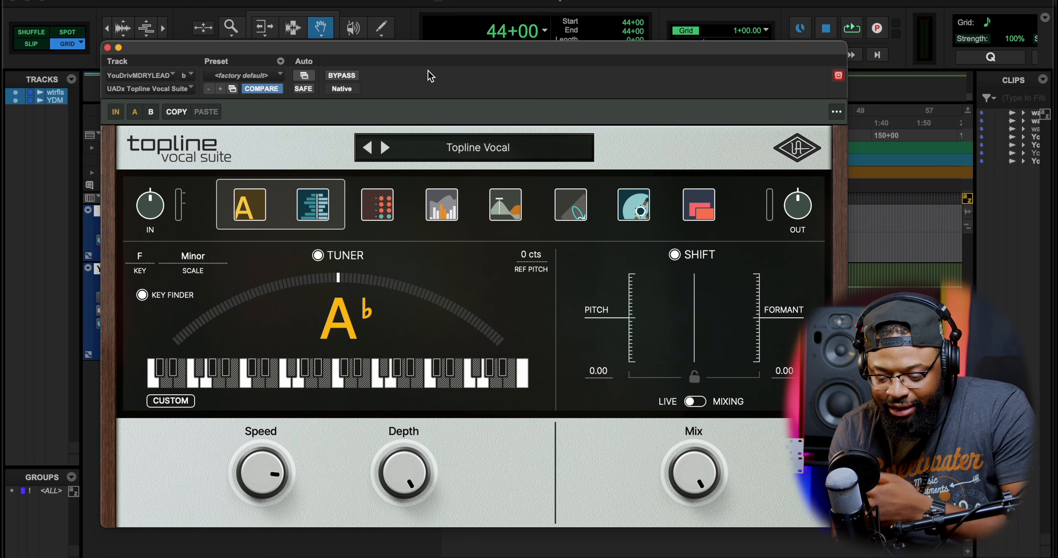
Play the vocal and adjust the Tuner to a Speed of about 148 ms and a Depth of about 61%.
key("space")
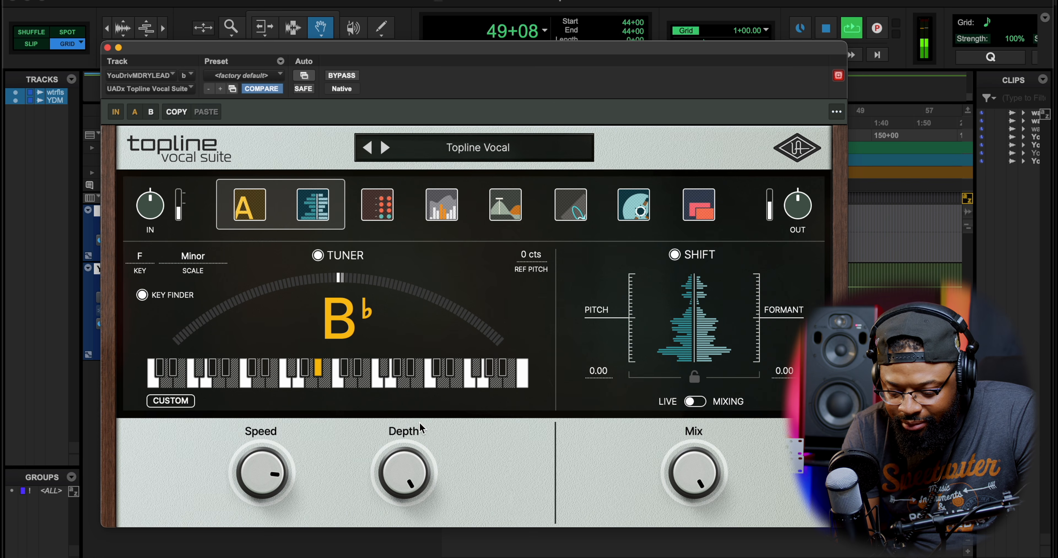
left_click_drag(404, 481, 390, 556)
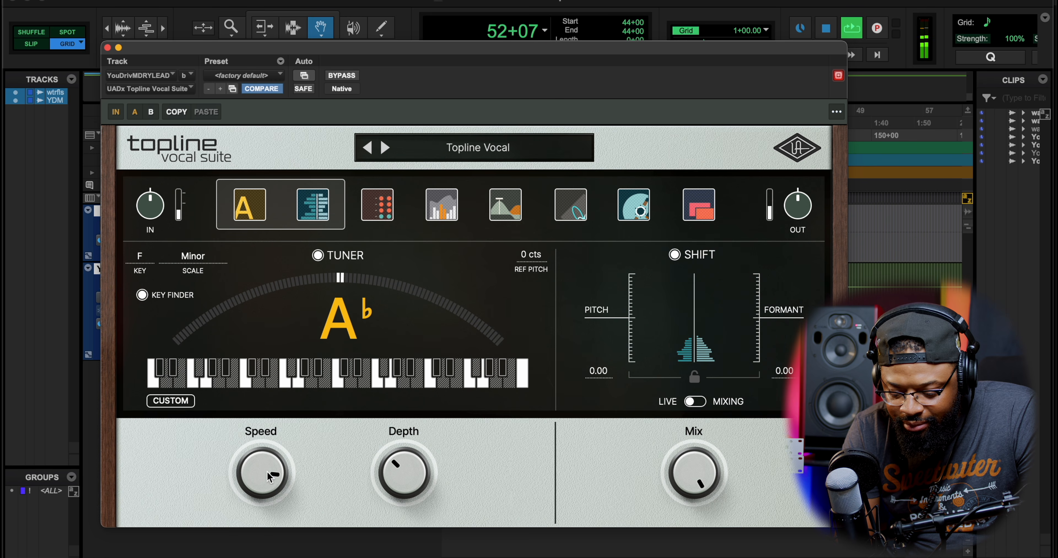
left_click_drag(269, 476, 254, 554)
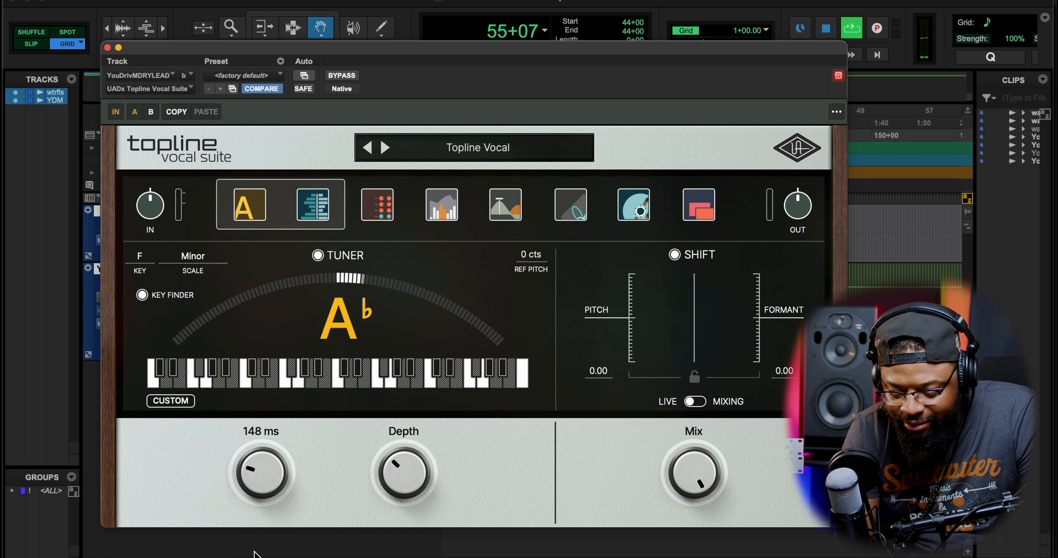
left_click_drag(404, 472, 406, 441)
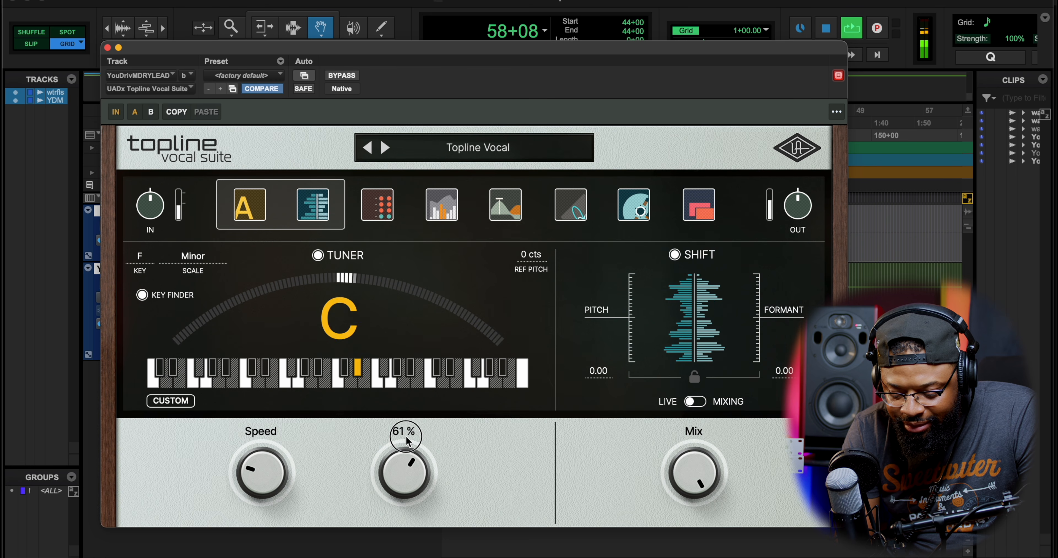
left_click_drag(253, 466, 255, 473)
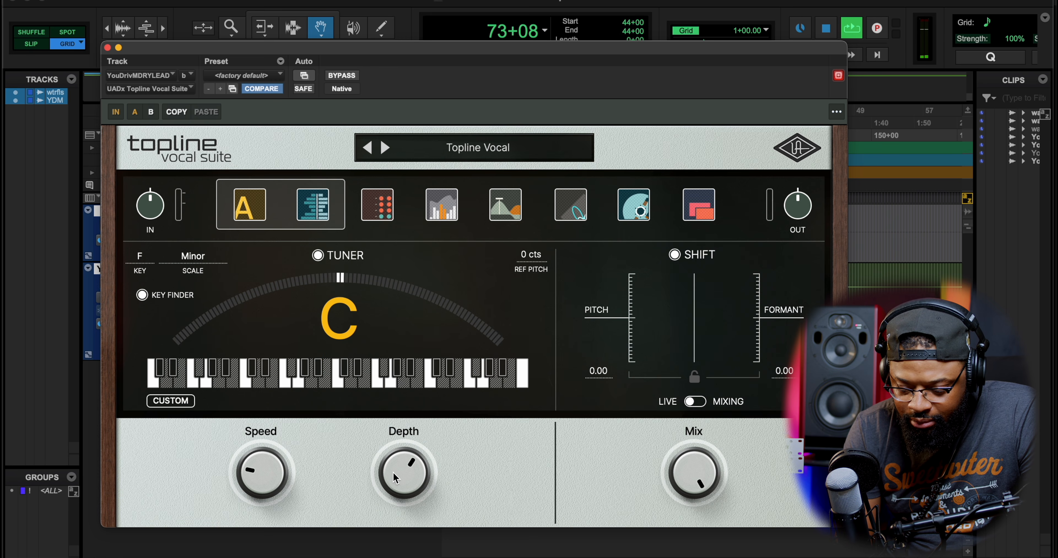
Lower the Tuner's Depth to about 28%, listen to the vocal and stop playback.
left_click_drag(393, 478, 396, 512)
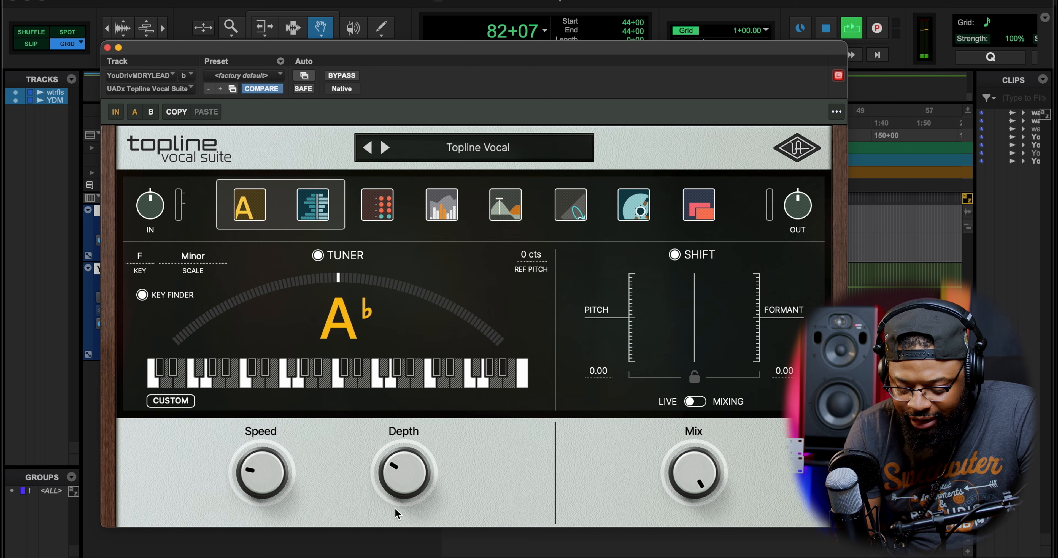
left_click_drag(393, 468, 393, 471)
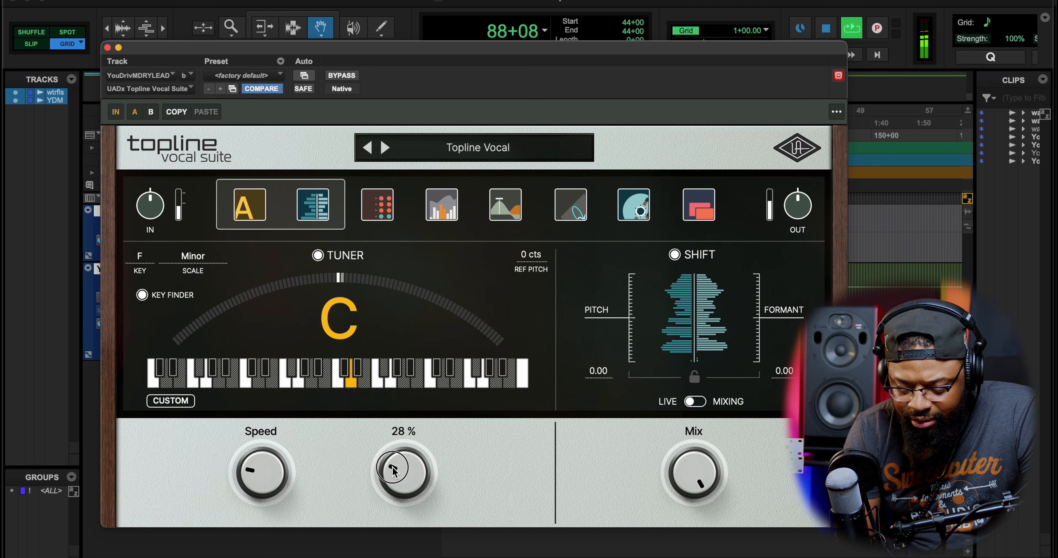
left_click_drag(393, 470, 393, 471)
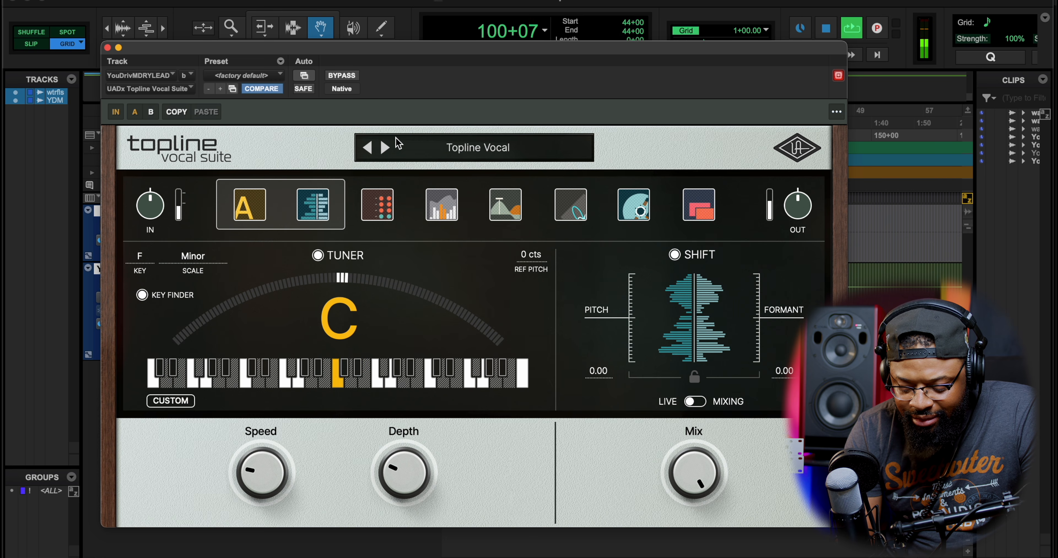
key("space")
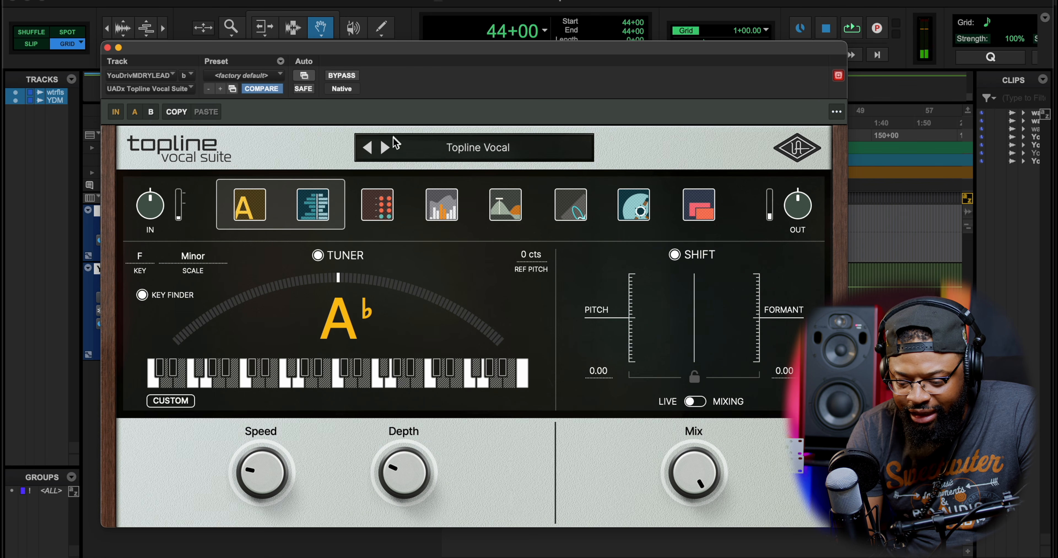
Load the Topped With Sriracha preset and audition it on the vocal with lower Tuner Speed and Depth settings.
left_click(385, 147)
key("space")
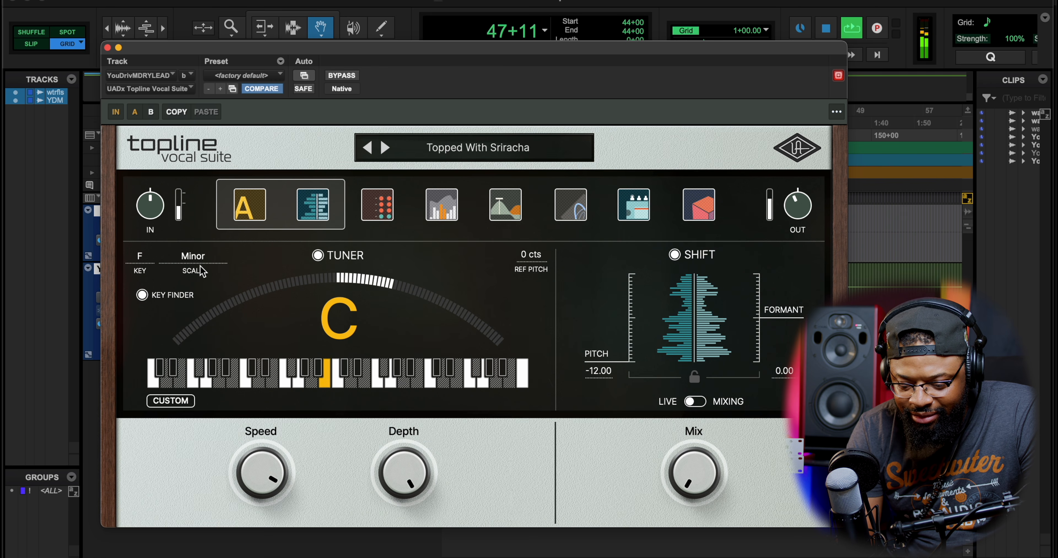
left_click_drag(262, 472, 253, 551)
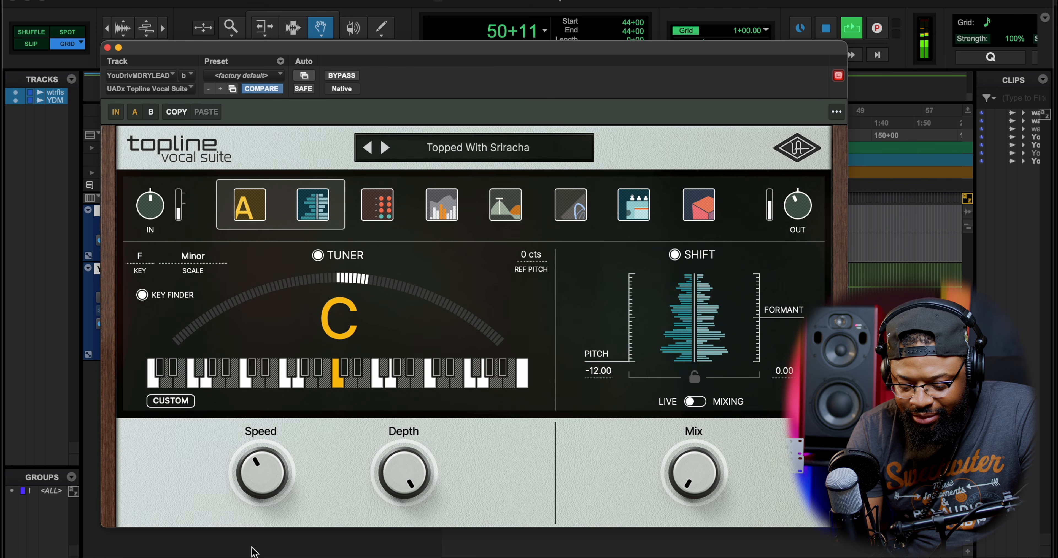
left_click_drag(403, 472, 375, 552)
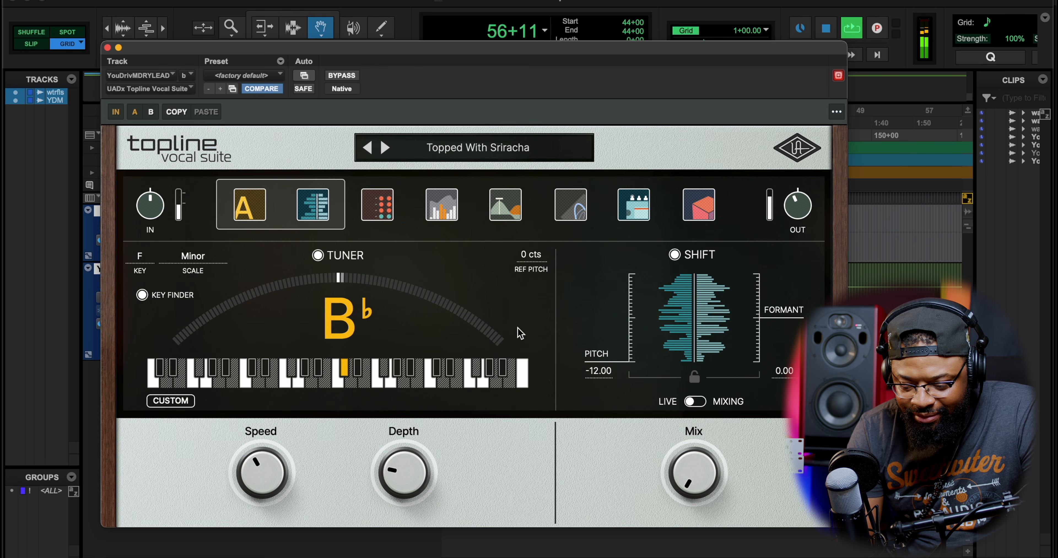
Load the Aggressive Ambience preset and show its Analog, Dynamics and EQ modules.
left_click(384, 147)
left_click(384, 147)
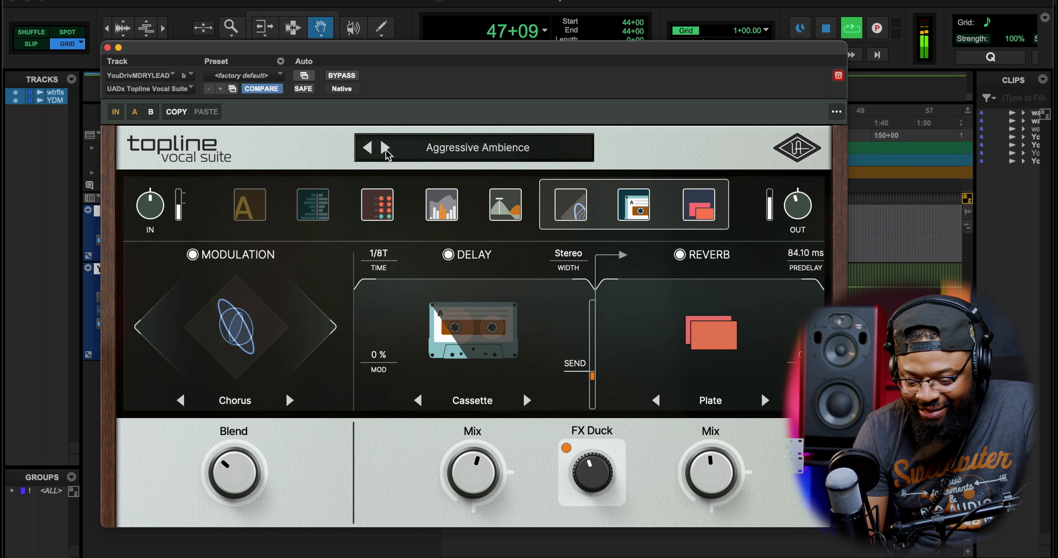
left_click(484, 204)
Switch the Analog module to Present, with Saturate at 7.0 and Color at its midpoint.
mouse_move(252, 476)
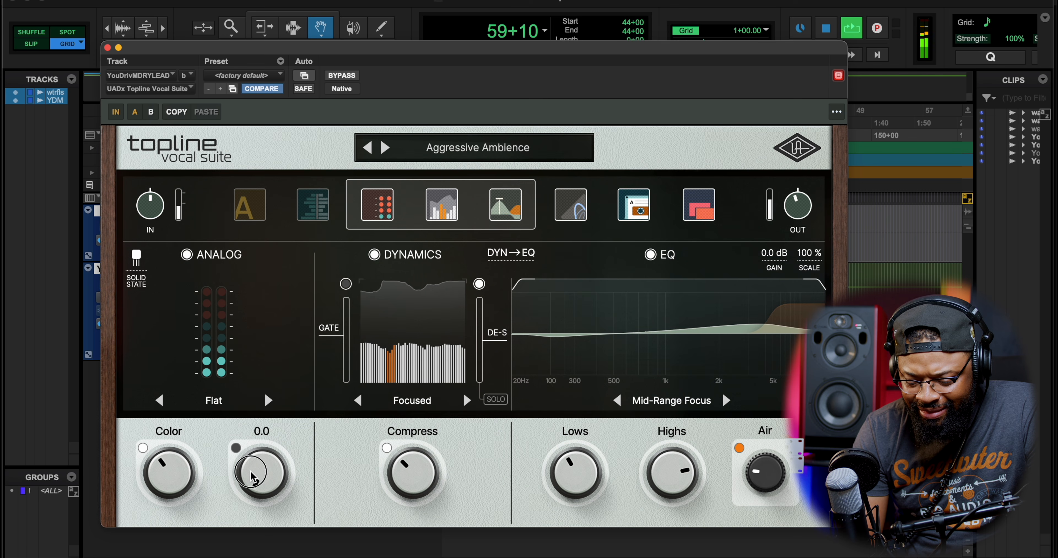
left_click_drag(253, 472, 263, 376)
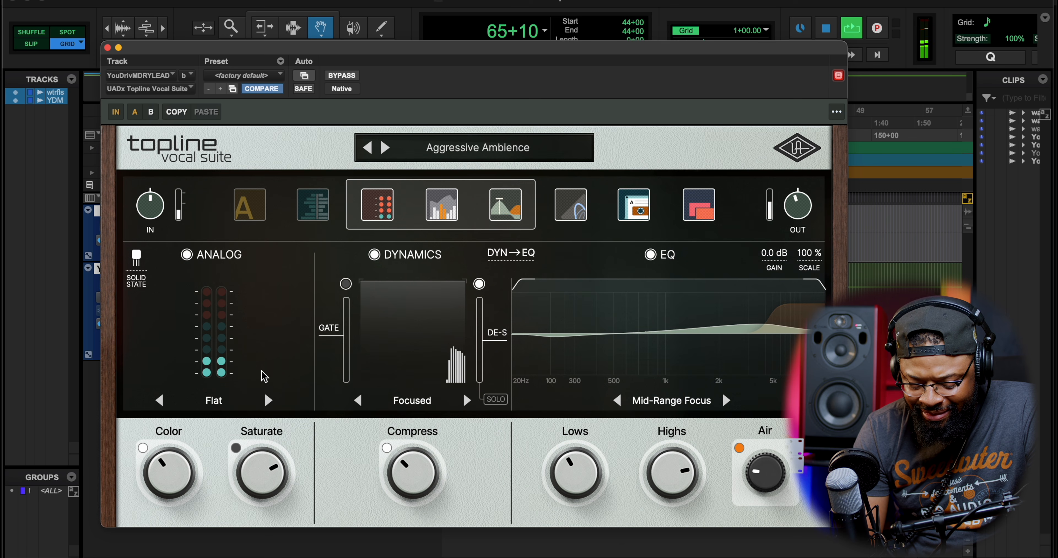
mouse_move(262, 482)
left_mouse_down()
mouse_move(266, 443)
mouse_move(251, 475)
left_mouse_up()
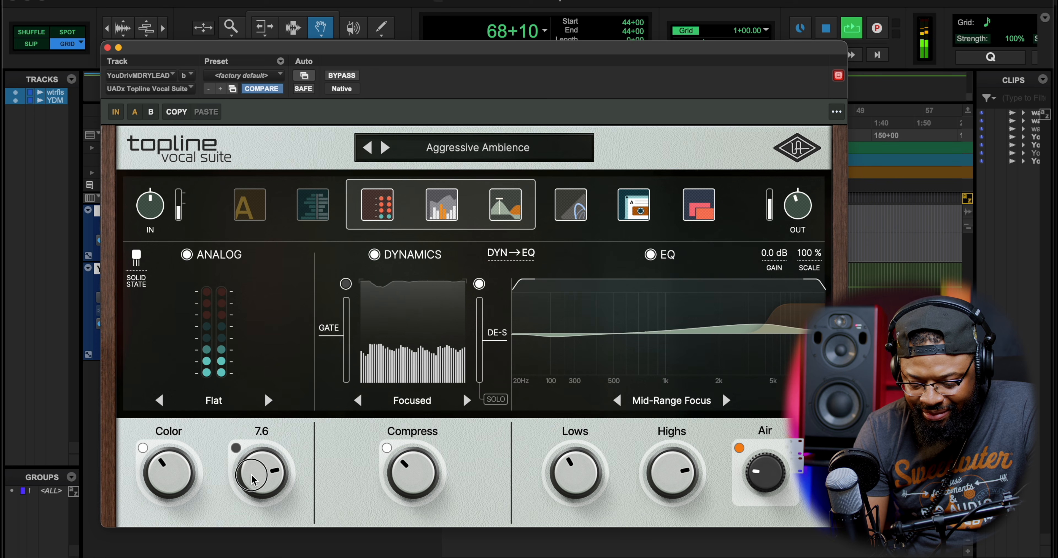
left_click_drag(166, 474, 175, 451)
left_click(267, 400)
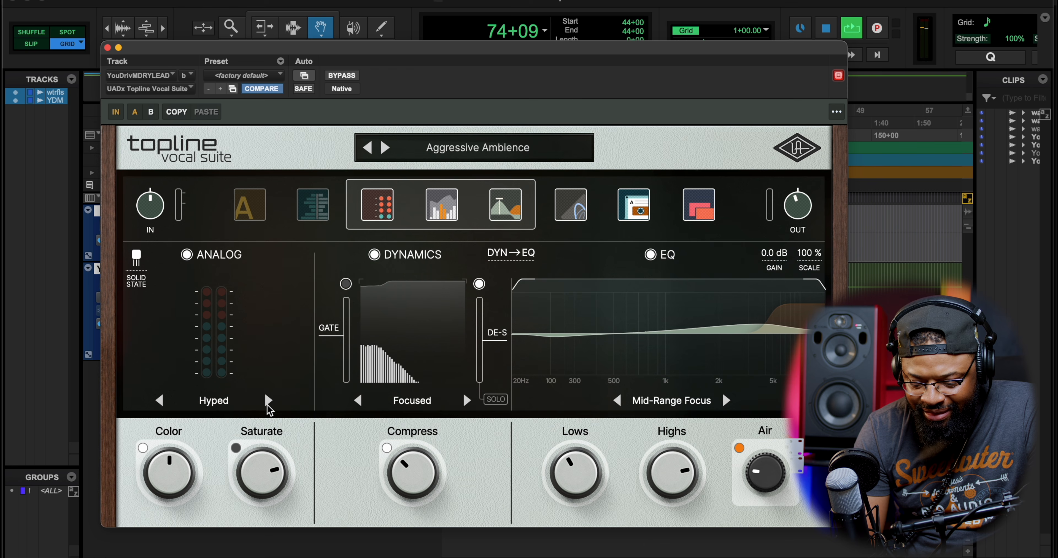
left_click(267, 400)
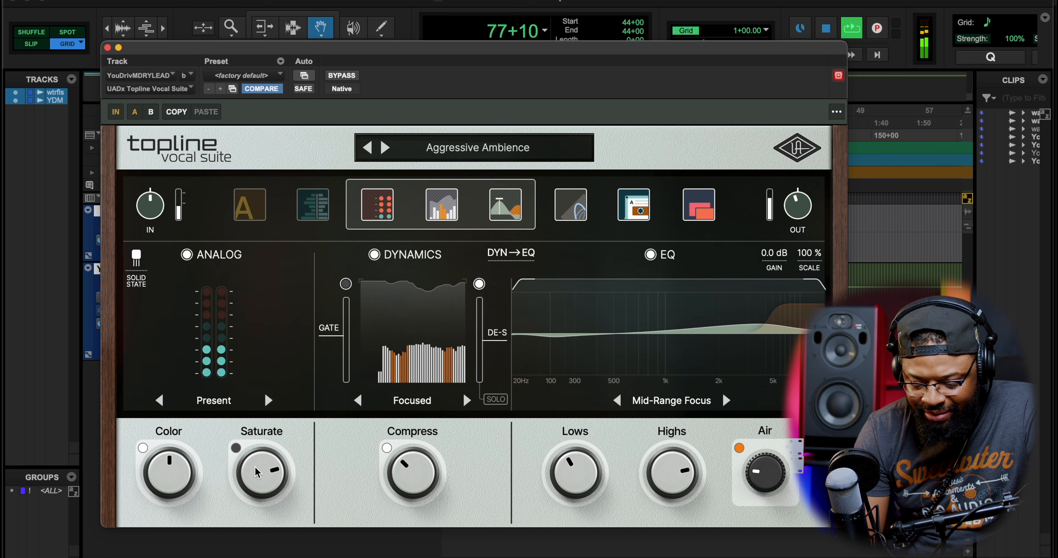
left_click_drag(255, 472, 253, 471)
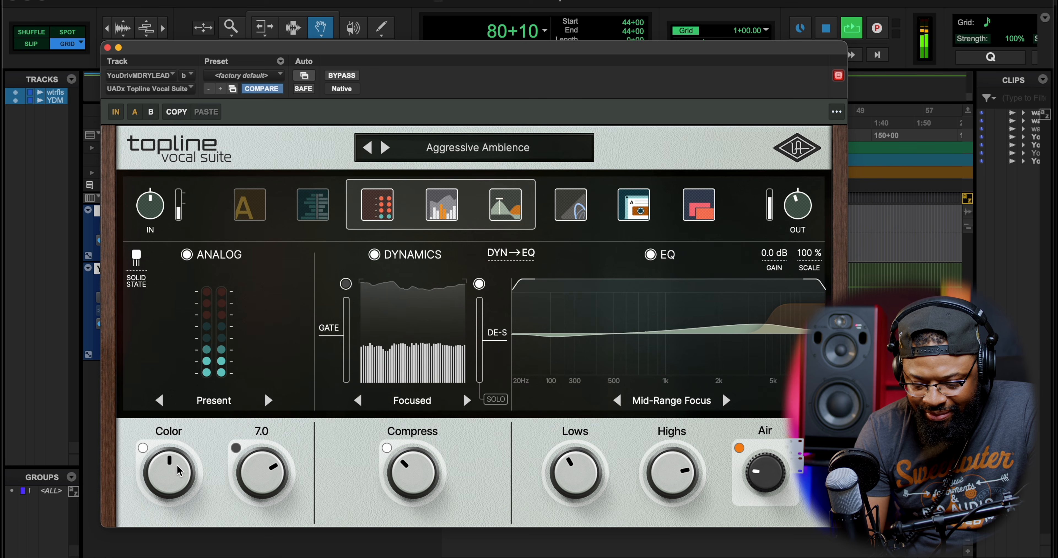
Audition a Color setting above 80%, settle it slightly above the midpoint and stop playback.
left_click_drag(178, 471, 164, 429)
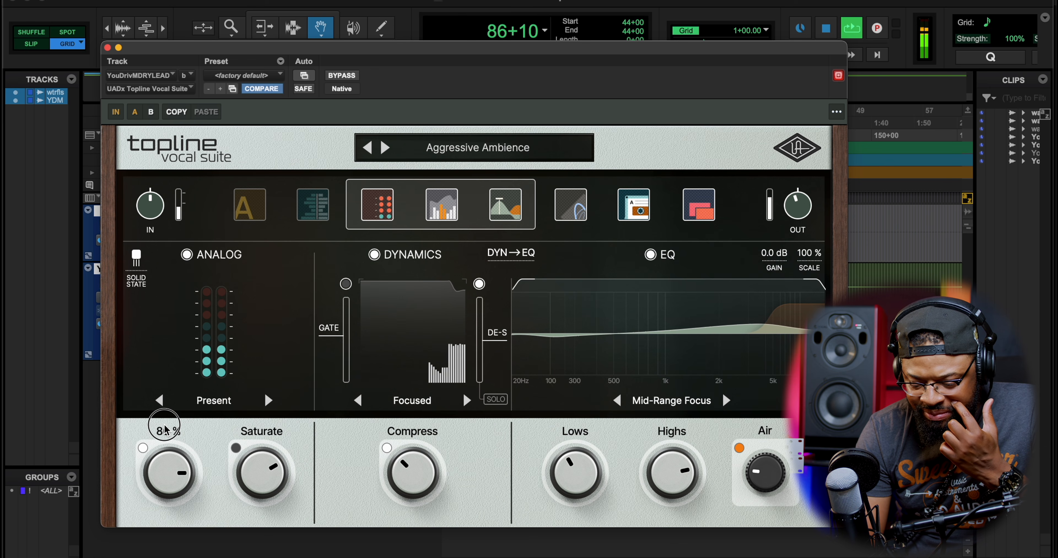
mouse_move(165, 429)
left_mouse_down()
mouse_move(173, 352)
mouse_move(160, 401)
mouse_move(165, 424)
mouse_move(177, 423)
left_mouse_up()
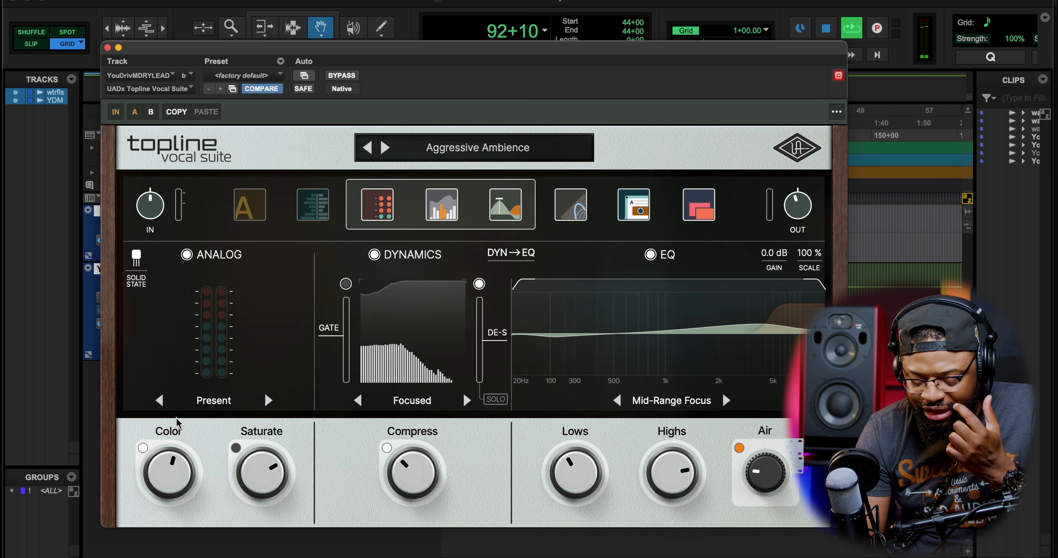
key("space")
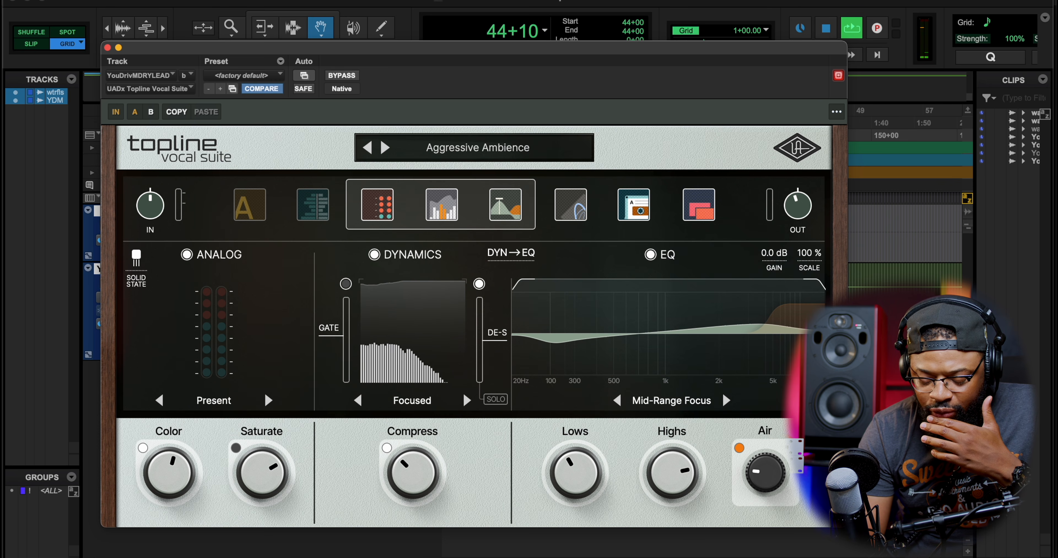
key("space")
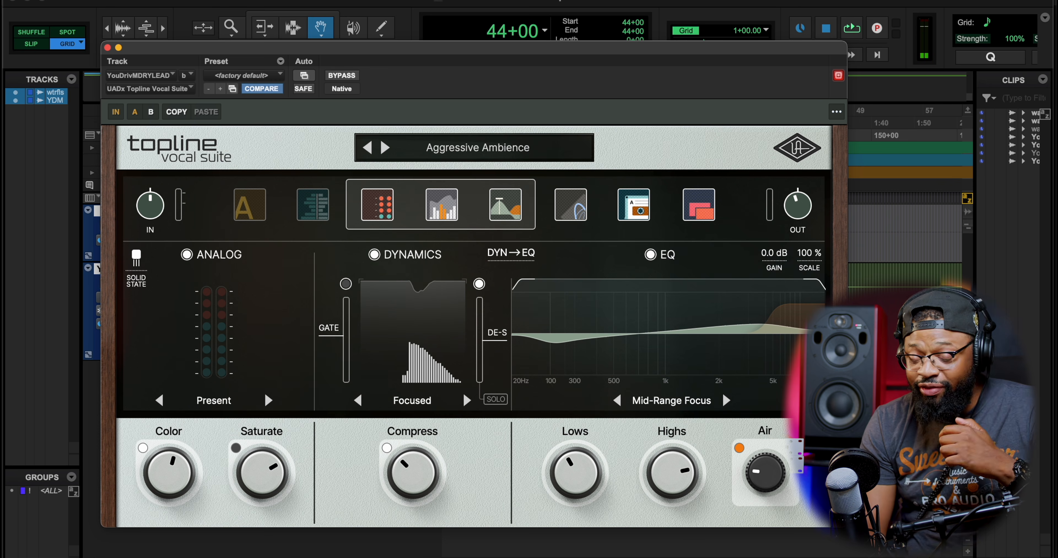